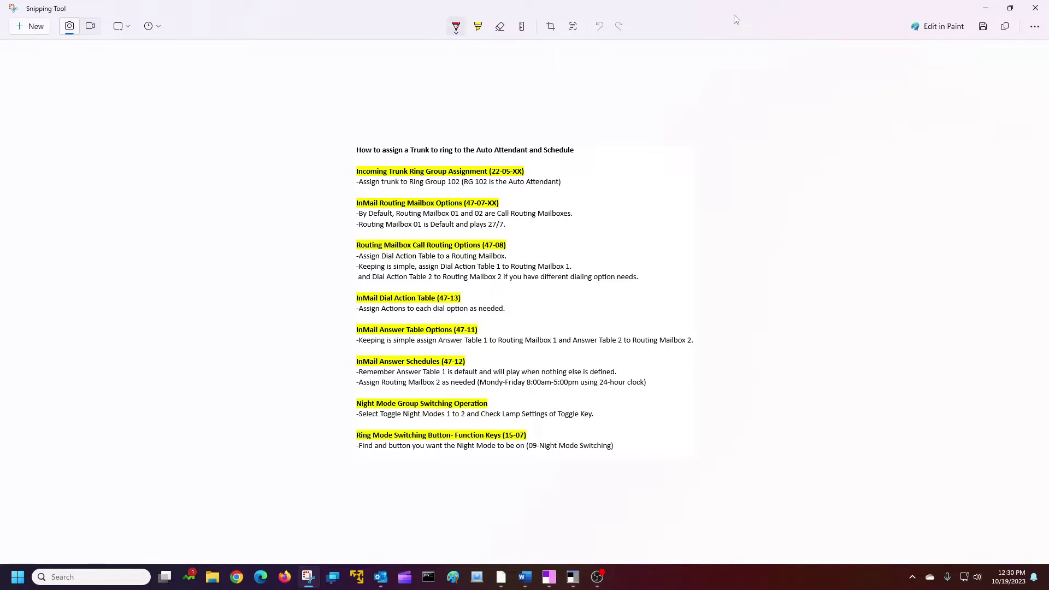
Take the ring-group cheat-sheet Snipping Tool window out of full screen and minimize it.
drag(736, 15, 262, 49)
click(309, 576)
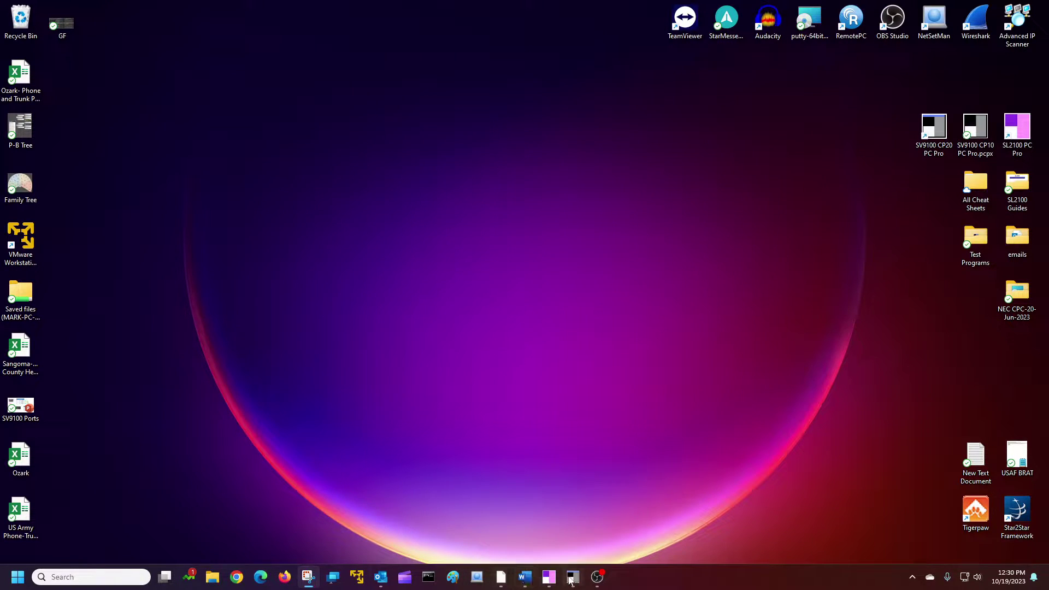
Restore PCPro from the taskbar to show the SV9100 Card Configuration.
click(571, 577)
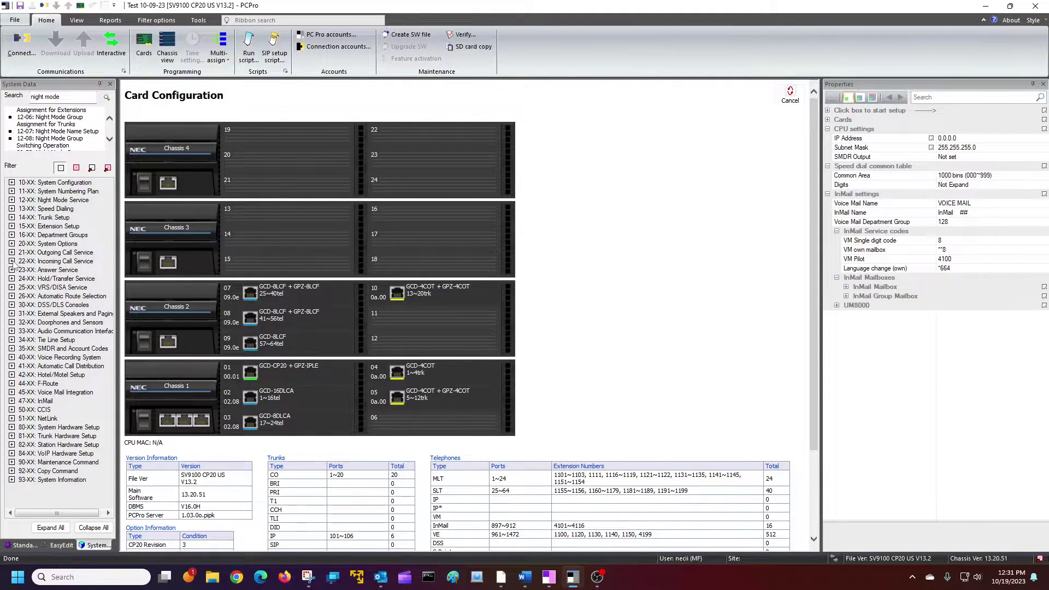
Expand 22-XX Incoming Call Service to reach 22-05 Incoming Trunk Ring Group Assignment.
click(12, 262)
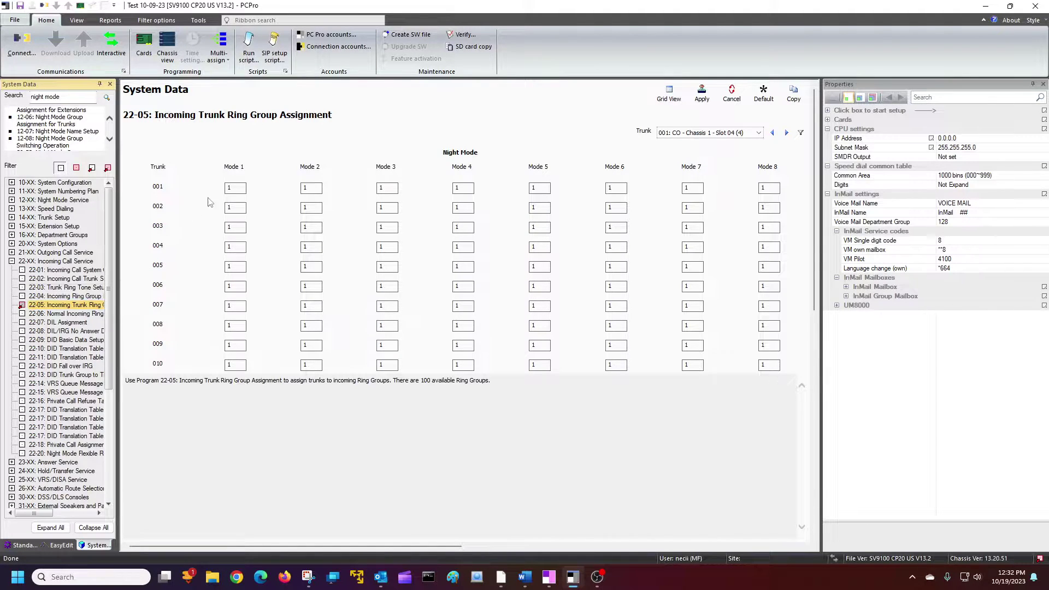
Compare the 22-04 ring group members in Grid View with 22-05, ending on 22-05.
click(74, 298)
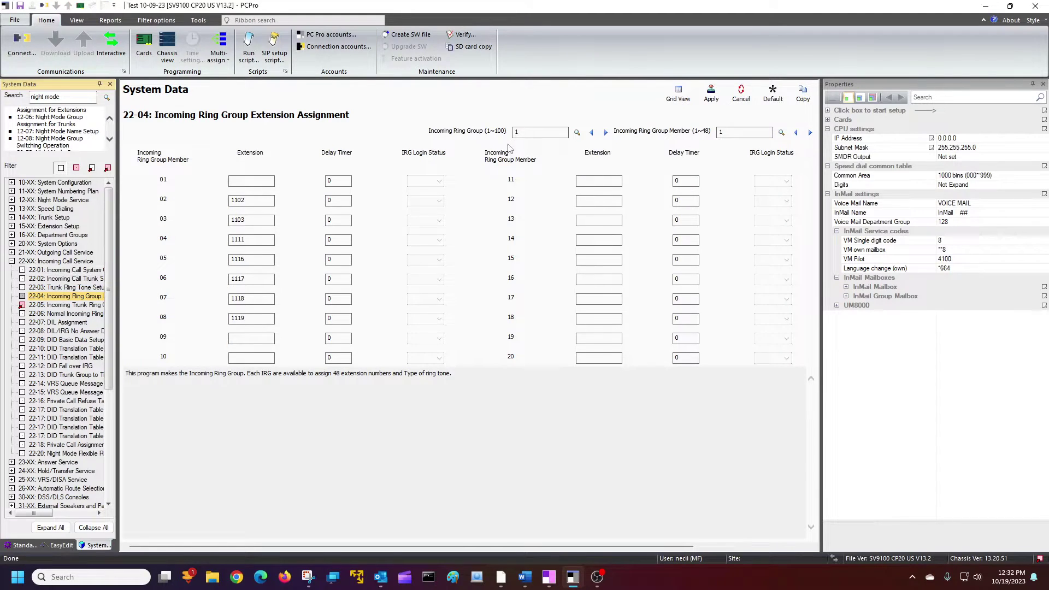
click(667, 97)
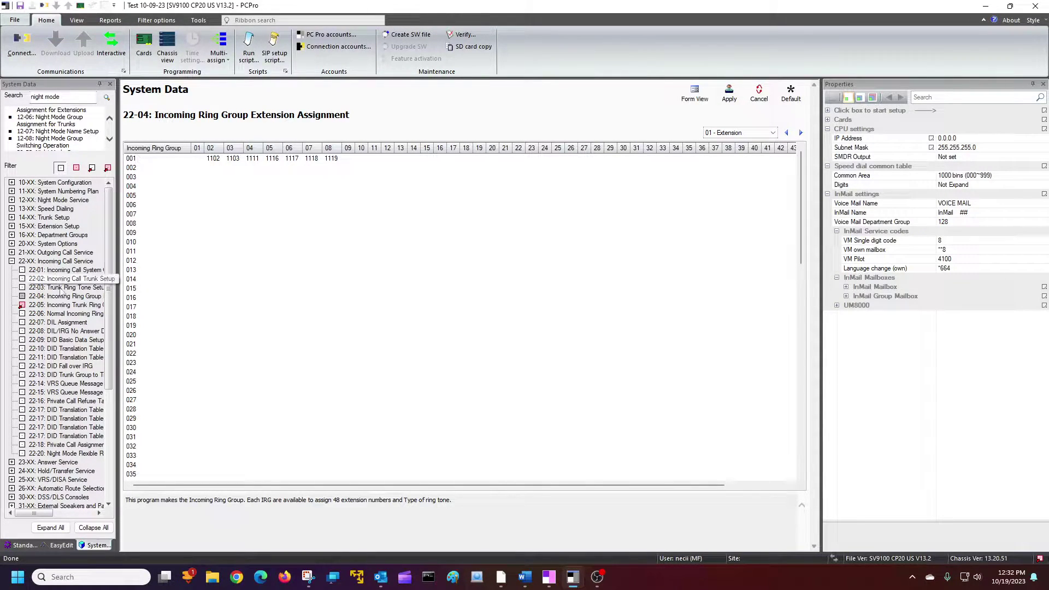
click(64, 306)
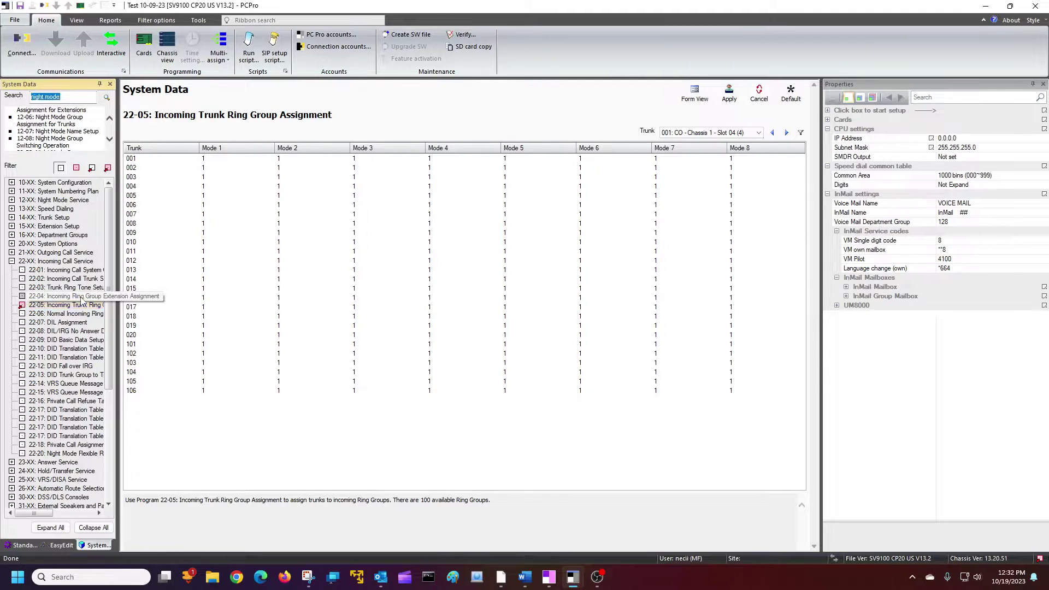
click(81, 297)
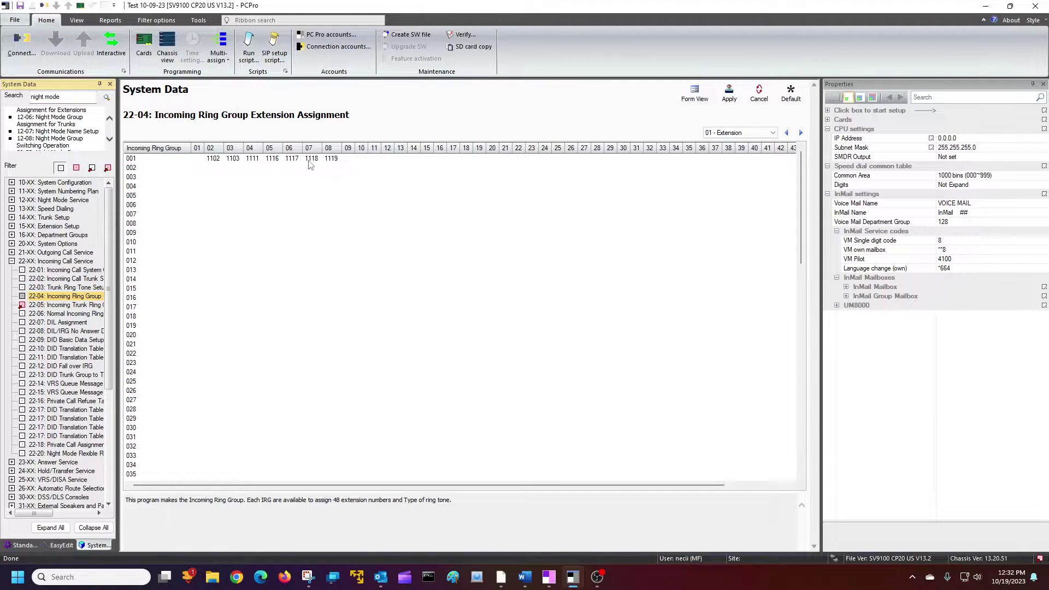
click(64, 307)
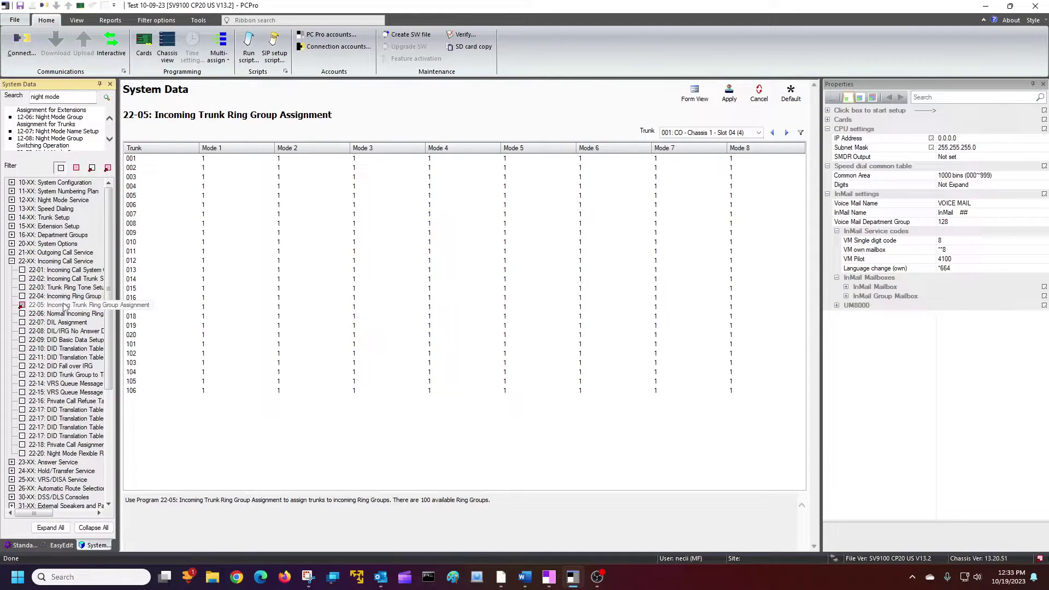
Set trunk 001's Mode 2 ring group to 102 and return to its Mode 1 cell.
click(212, 159)
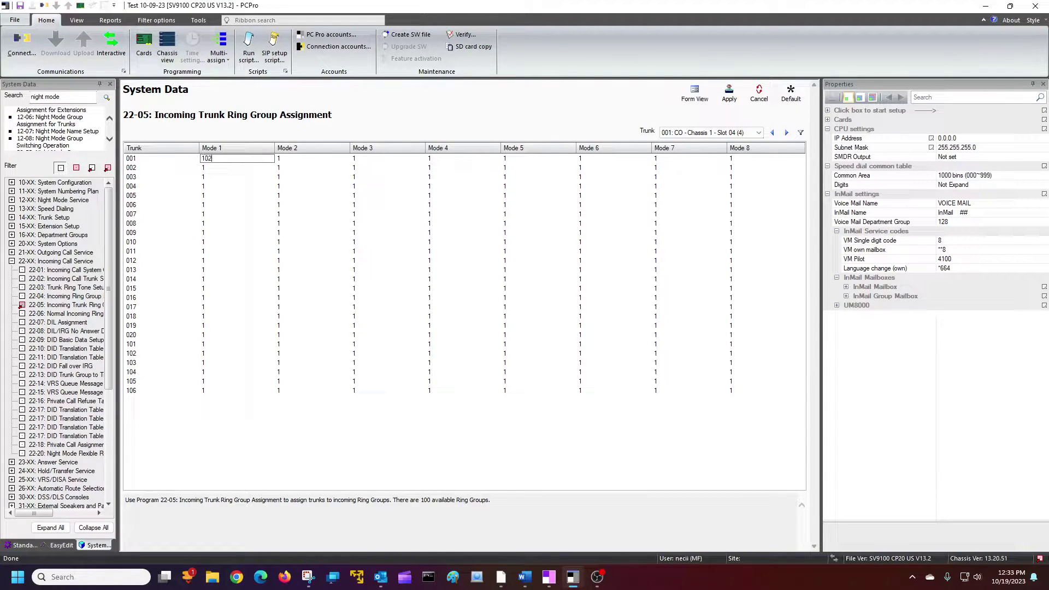
key(Tab)
key(BackSpace)
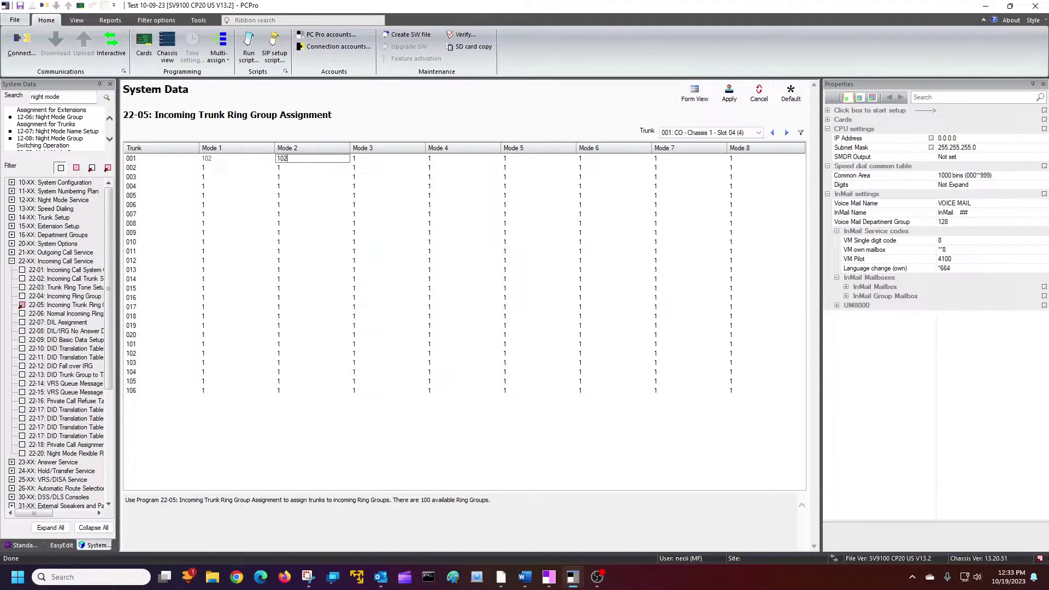
click(301, 196)
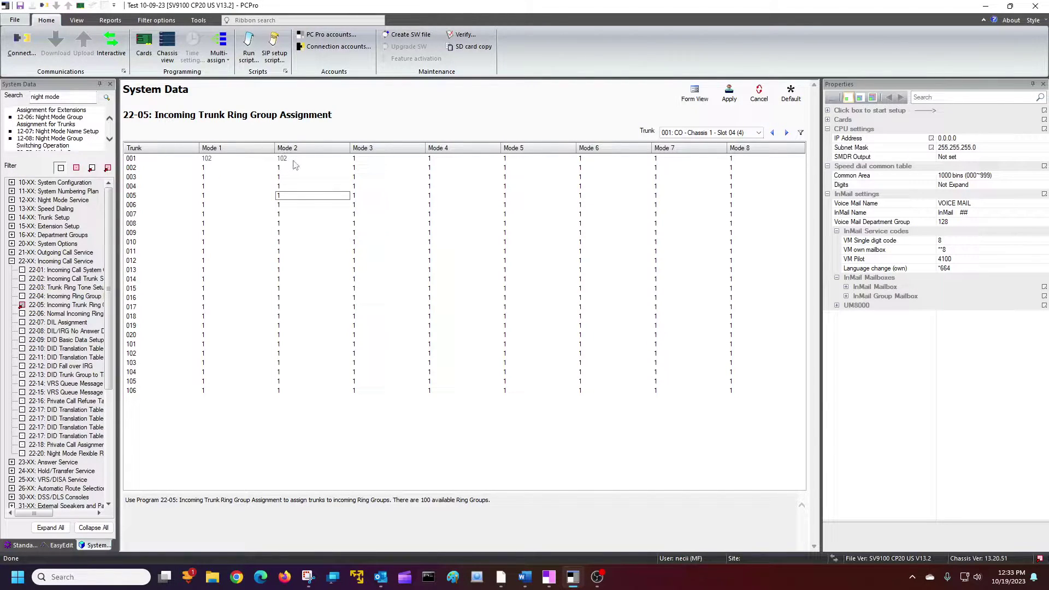
click(225, 158)
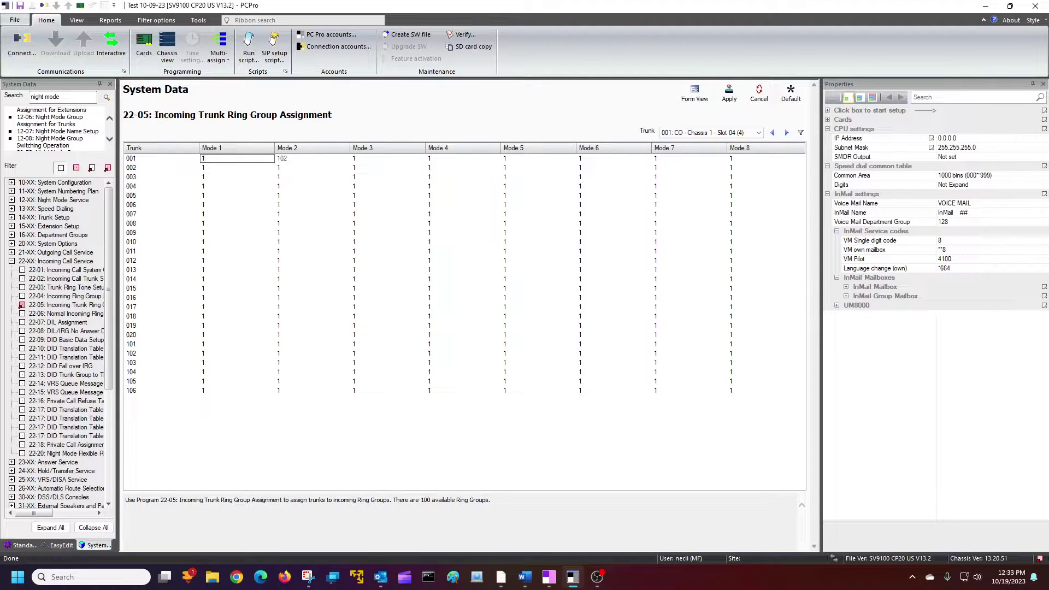
key(Down)
key(Down)
key(Down)
Assign ring group 102 in Mode 1 for trunks 001–003.
click(212, 160)
text(10)
text(10)
click(261, 213)
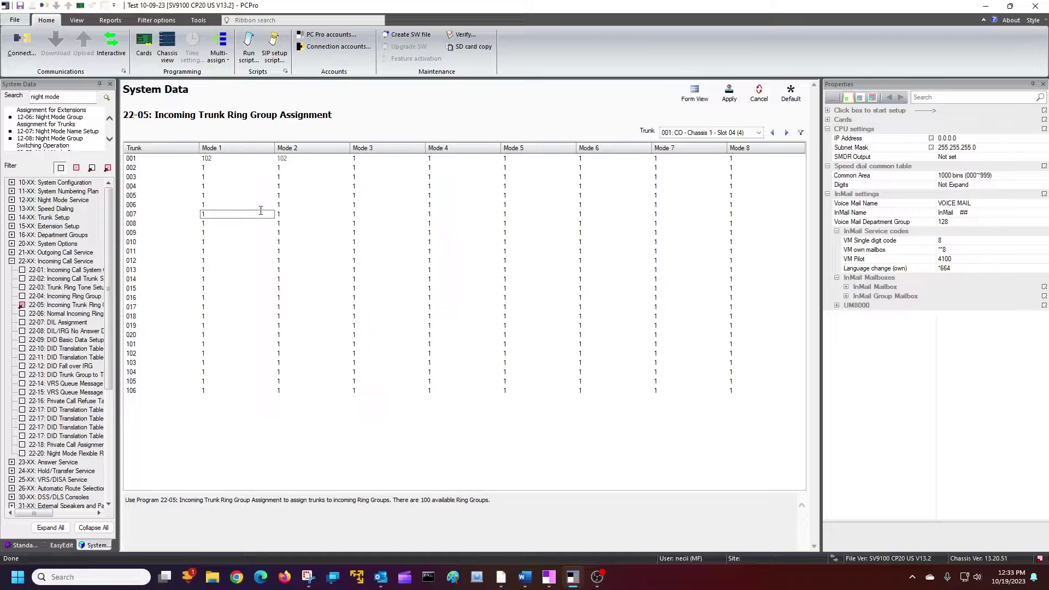
click(215, 167)
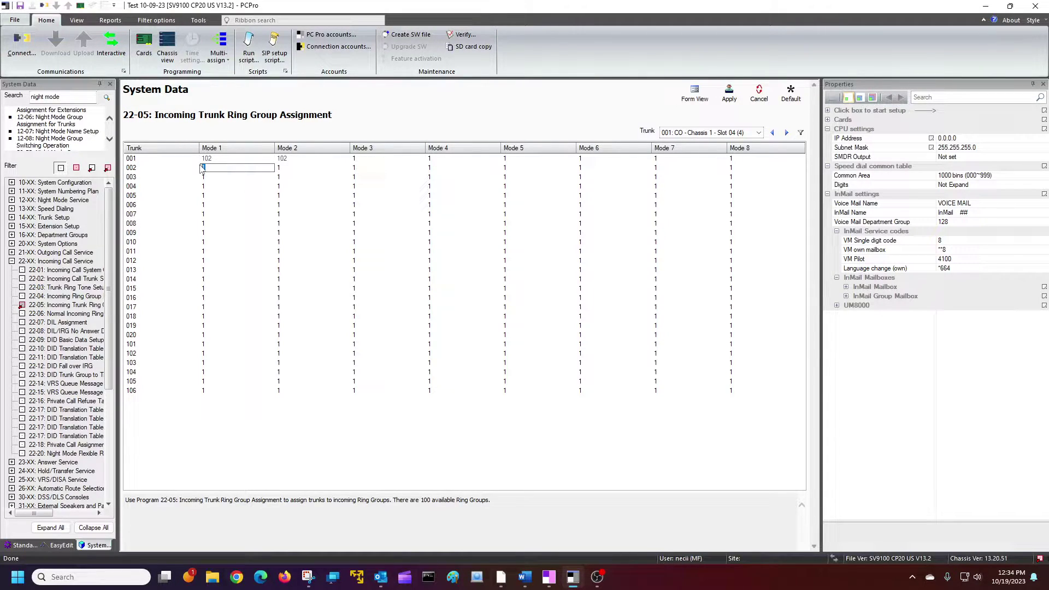
text(10)
click(208, 175)
key(BackSpace)
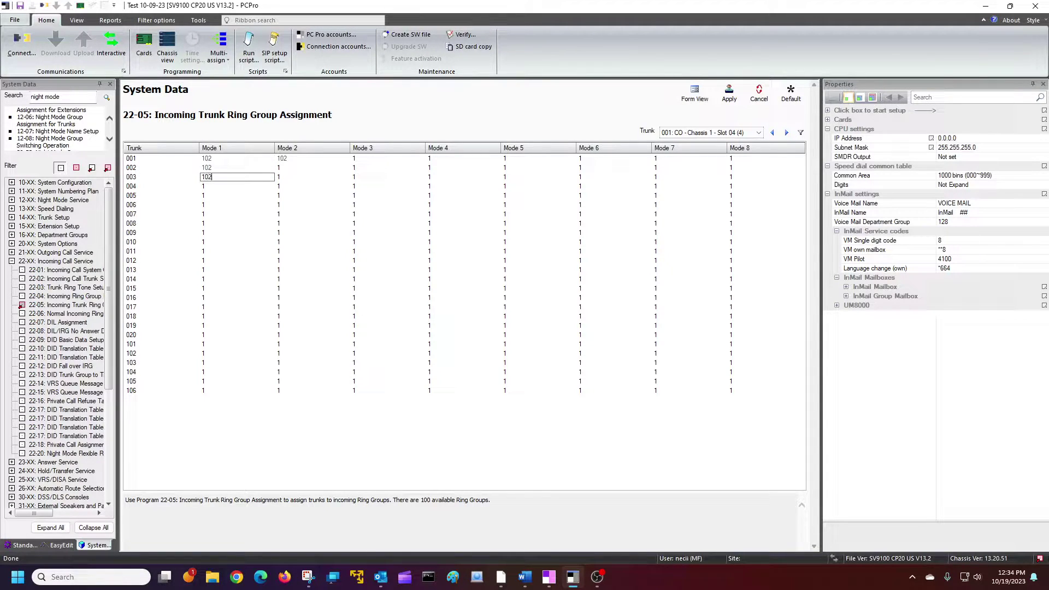
Assign ring group 102 in Mode 2 for trunks 002–004 and apply the changes.
click(284, 167)
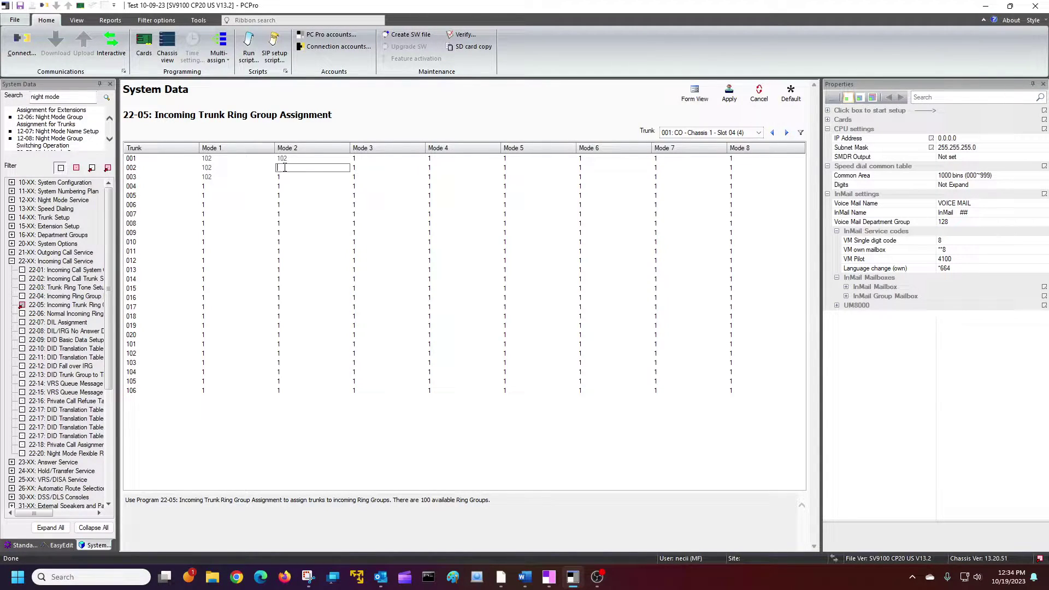
text(102)
click(285, 176)
key(BackSpace)
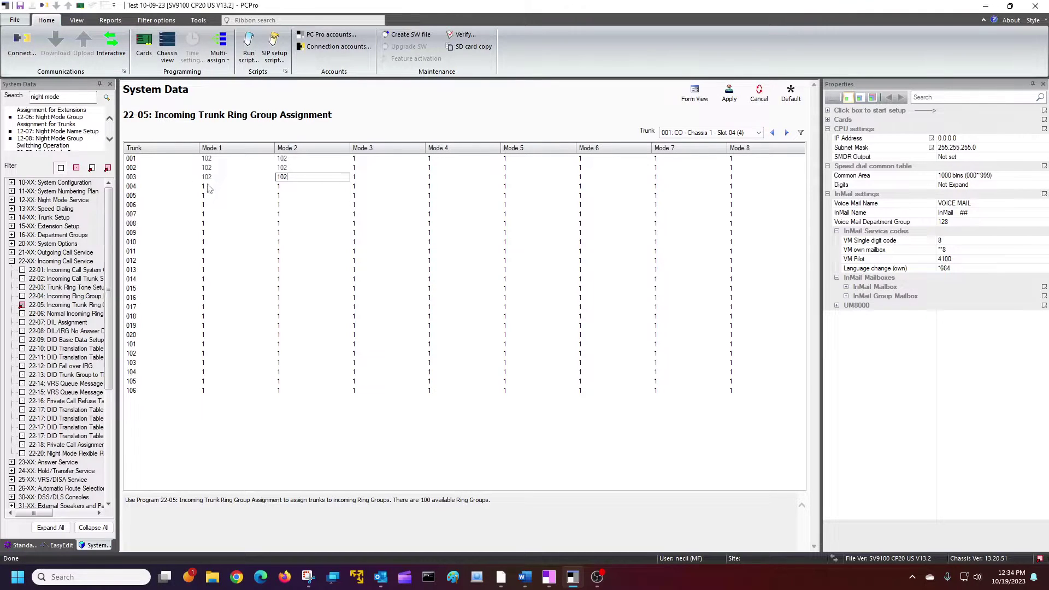
click(285, 186)
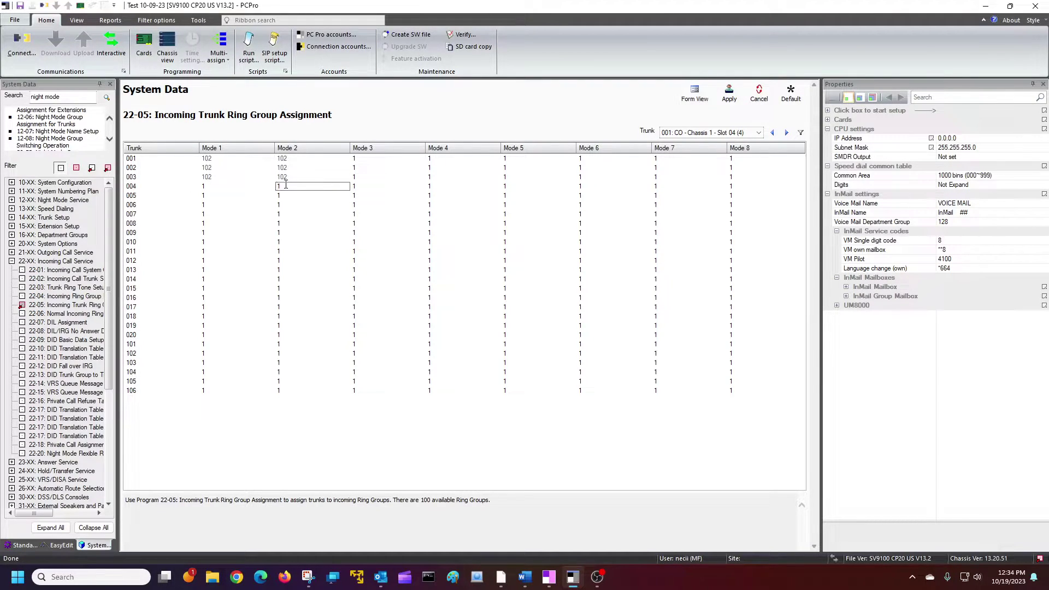
text(02)
click(730, 101)
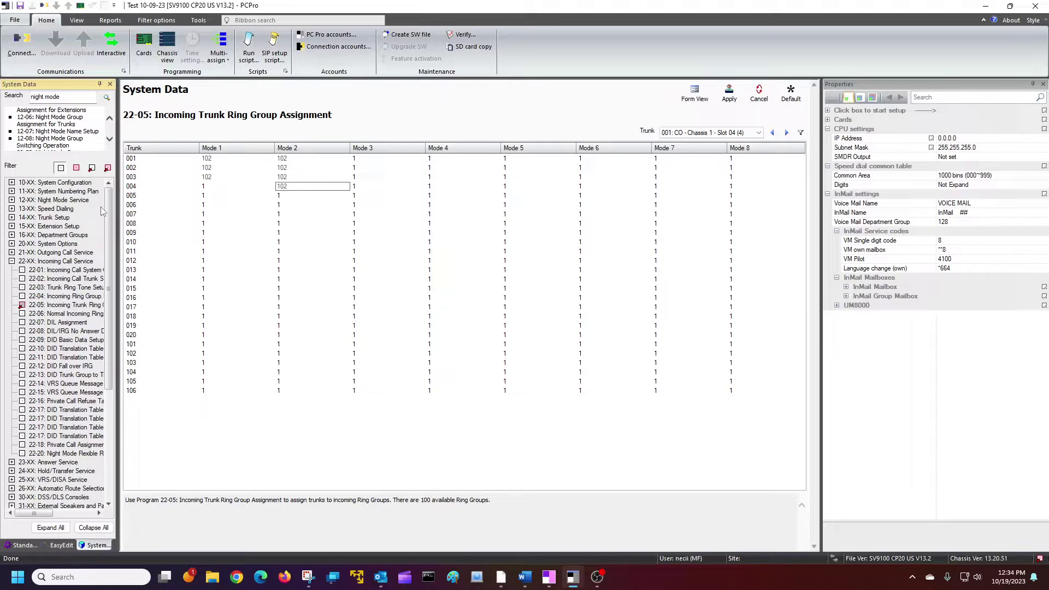
Collapse 22-XX and open 47-07 InMail Routing Mailbox Options under 47-XX InMail.
click(12, 261)
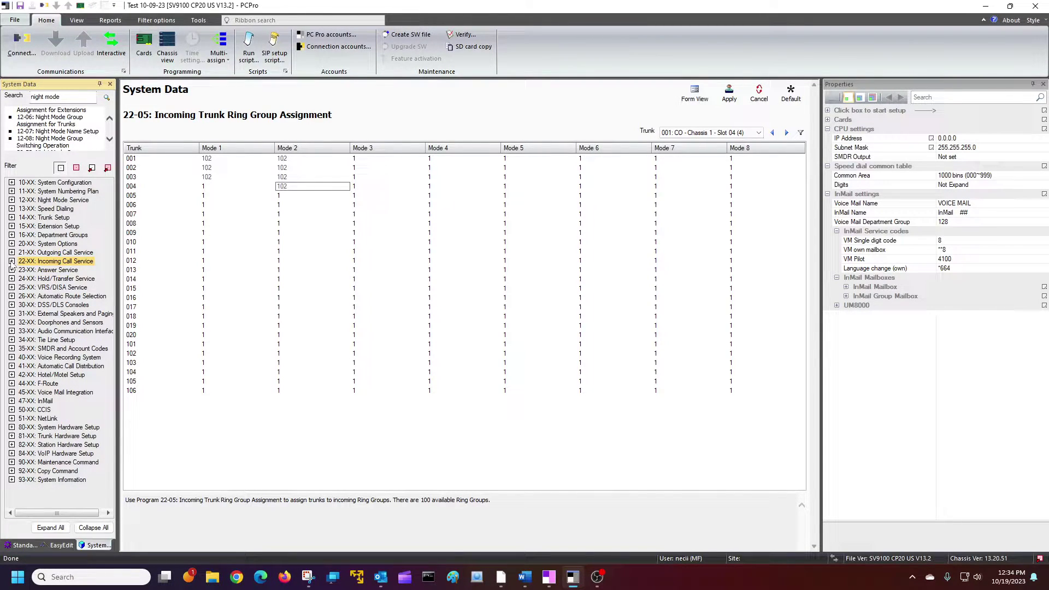
double_click(38, 404)
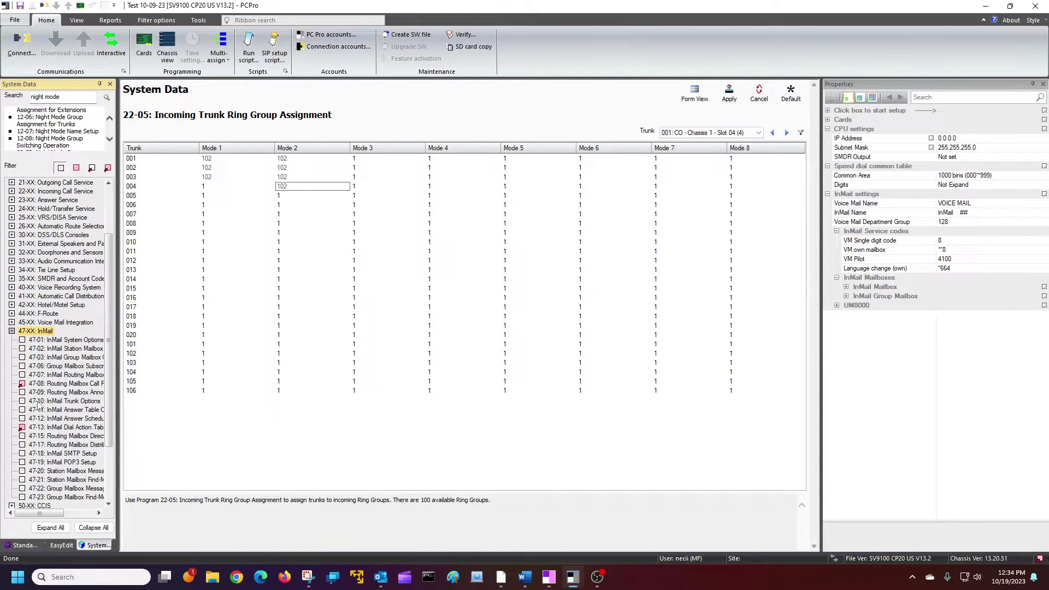
click(57, 377)
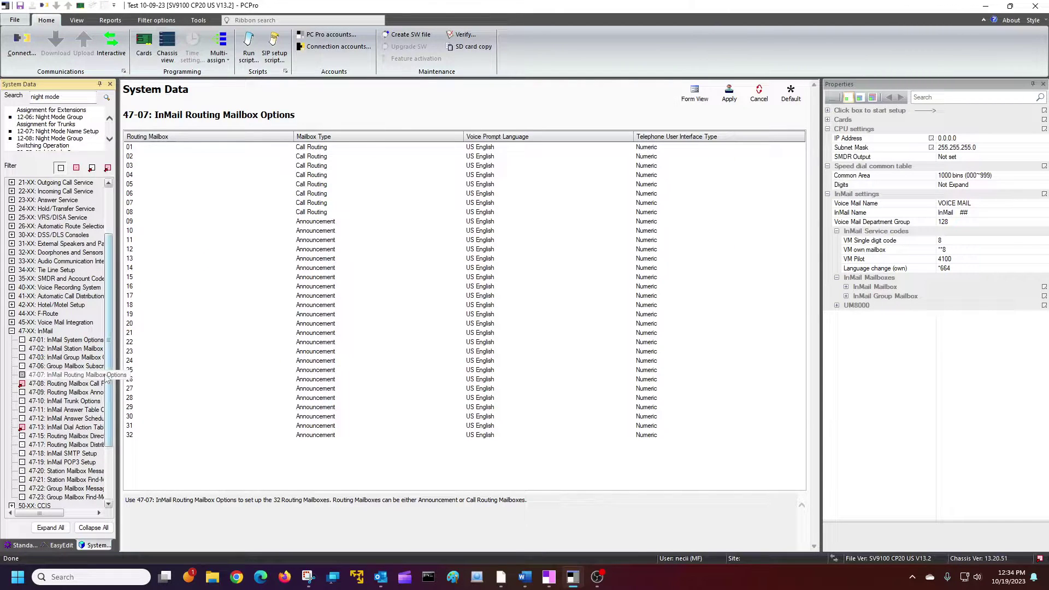
Narrow the Routing Mailbox and Mailbox Type columns and keep mailbox 02 as Call Routing.
drag(293, 140, 148, 141)
drag(366, 138, 213, 141)
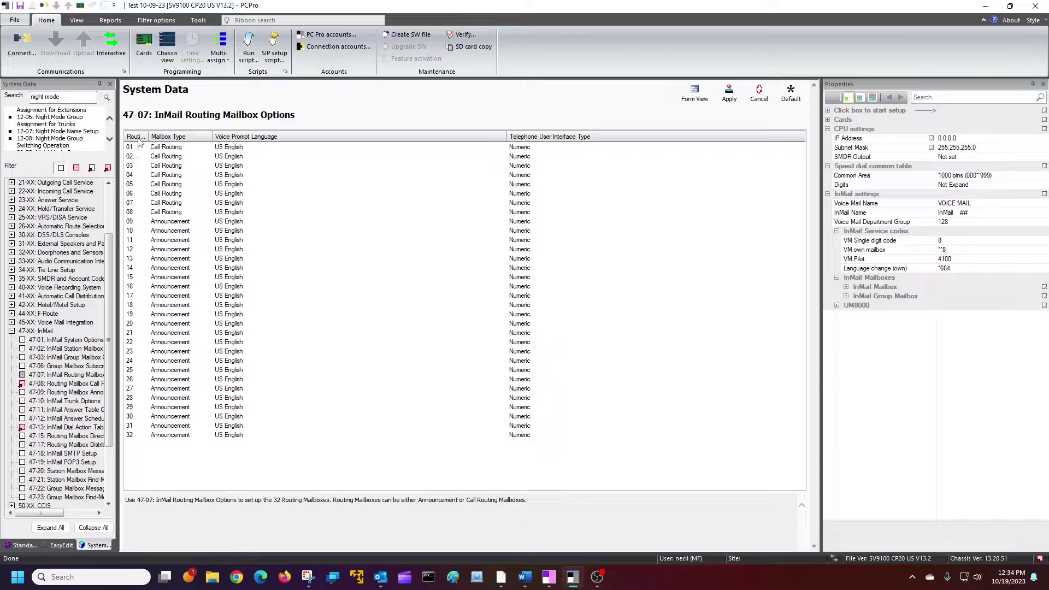
drag(151, 136, 170, 136)
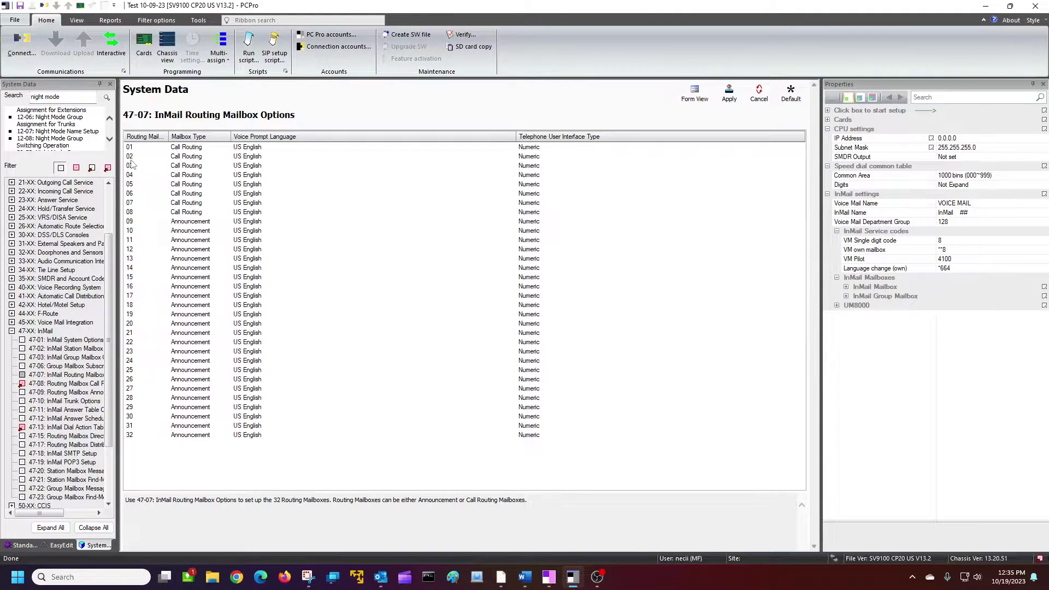
click(209, 158)
click(227, 157)
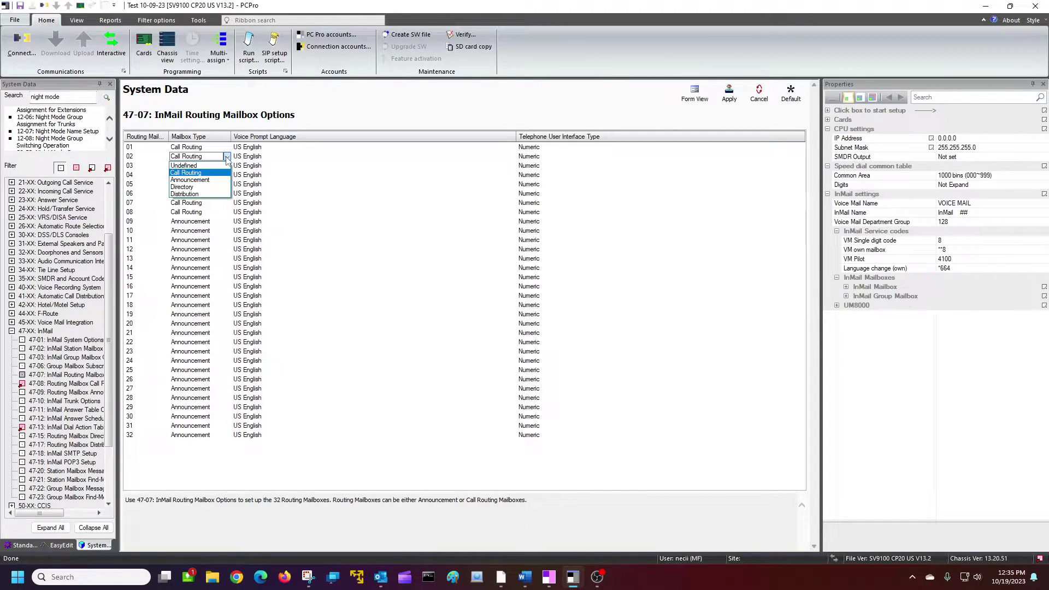
click(227, 156)
click(219, 158)
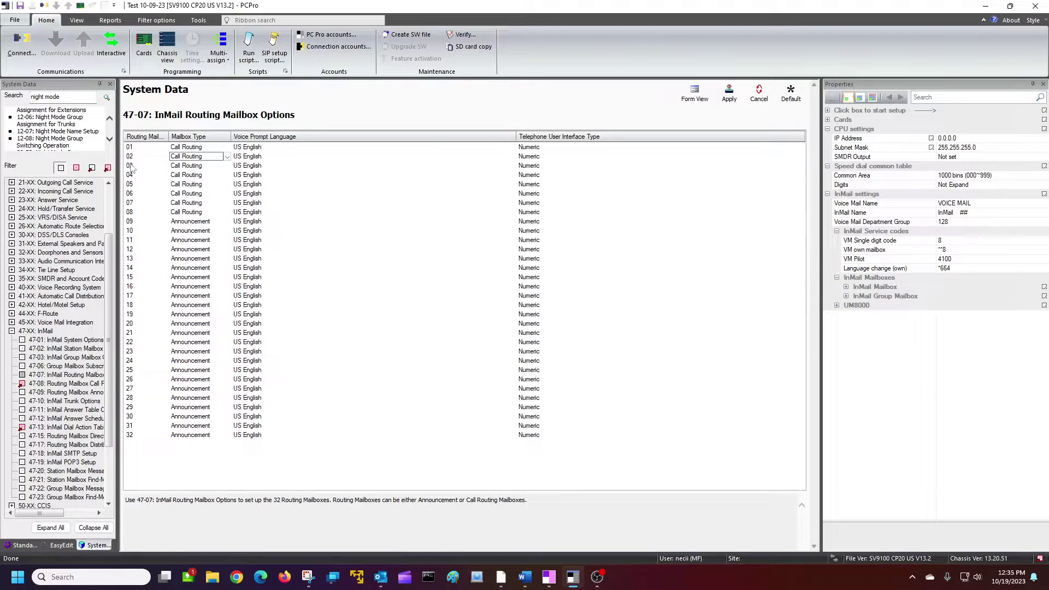
Open 47-08 Routing Mailbox Call Routing Options and review mailboxes 01 and 02's dial action tables.
click(72, 385)
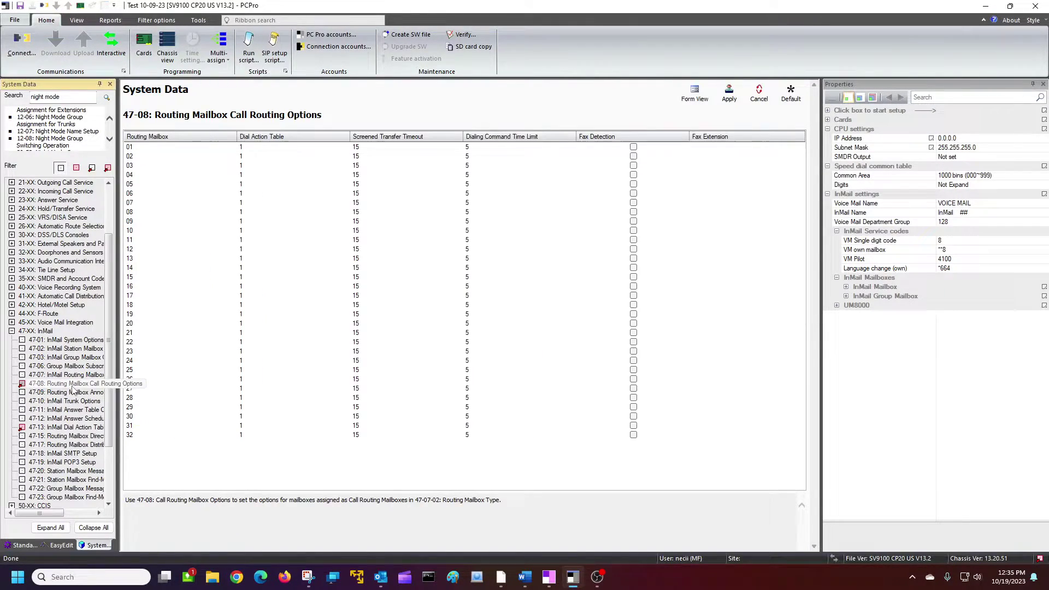
click(135, 151)
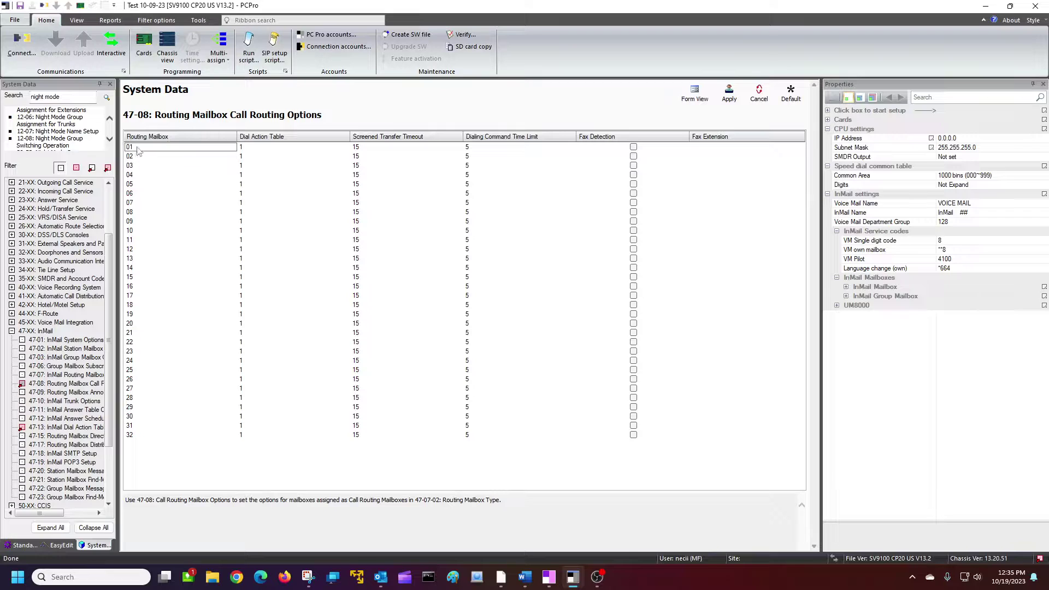
click(137, 155)
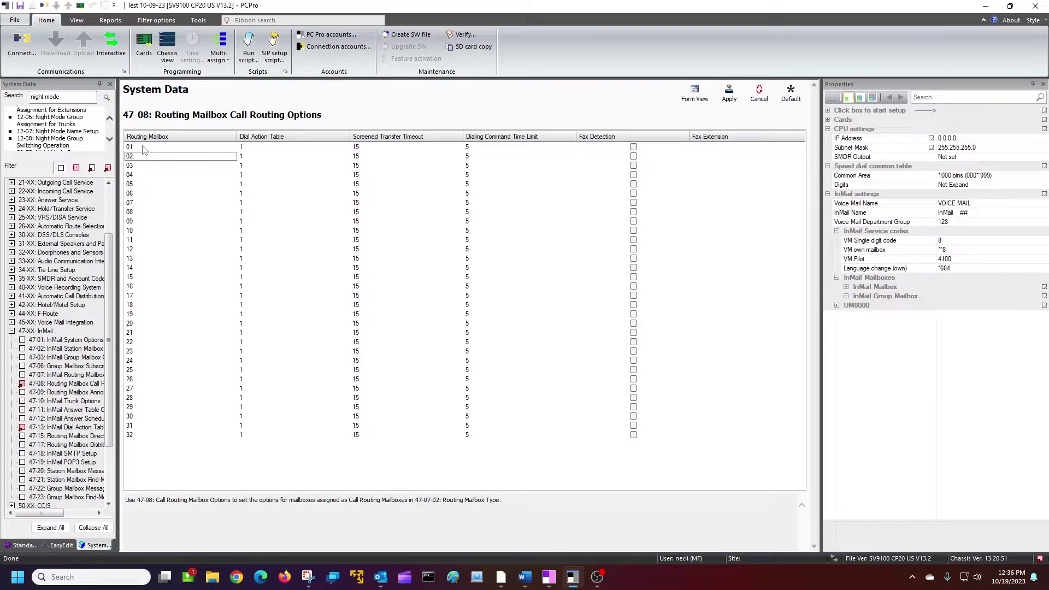
click(141, 146)
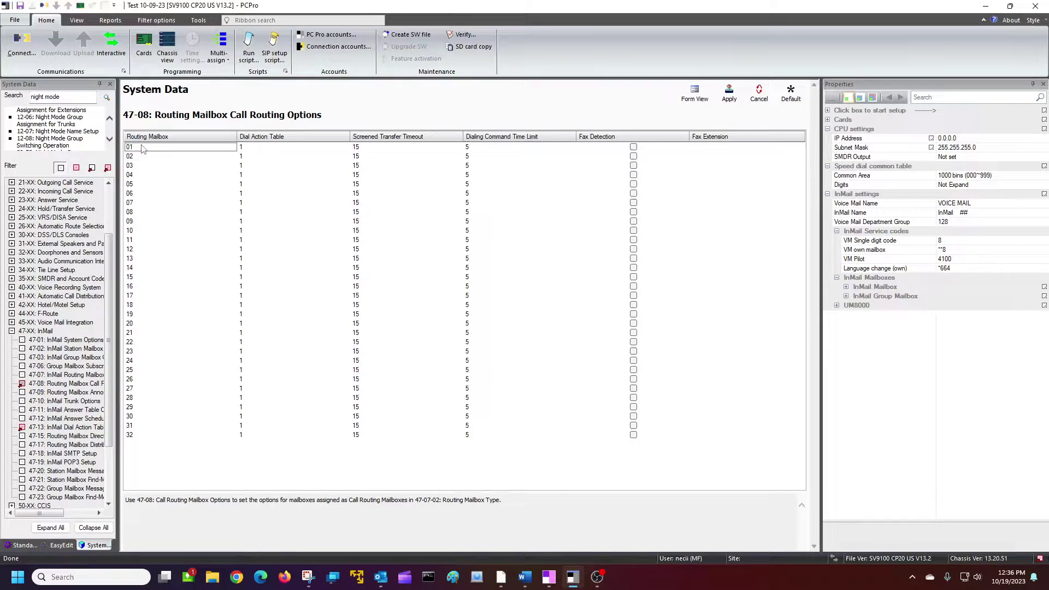
click(247, 147)
click(159, 156)
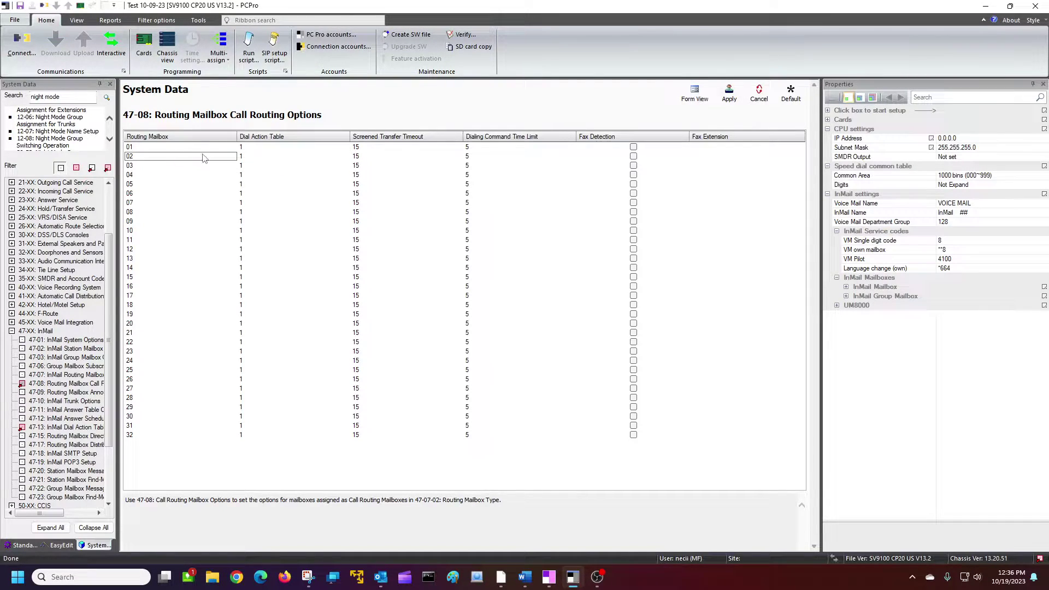
click(253, 157)
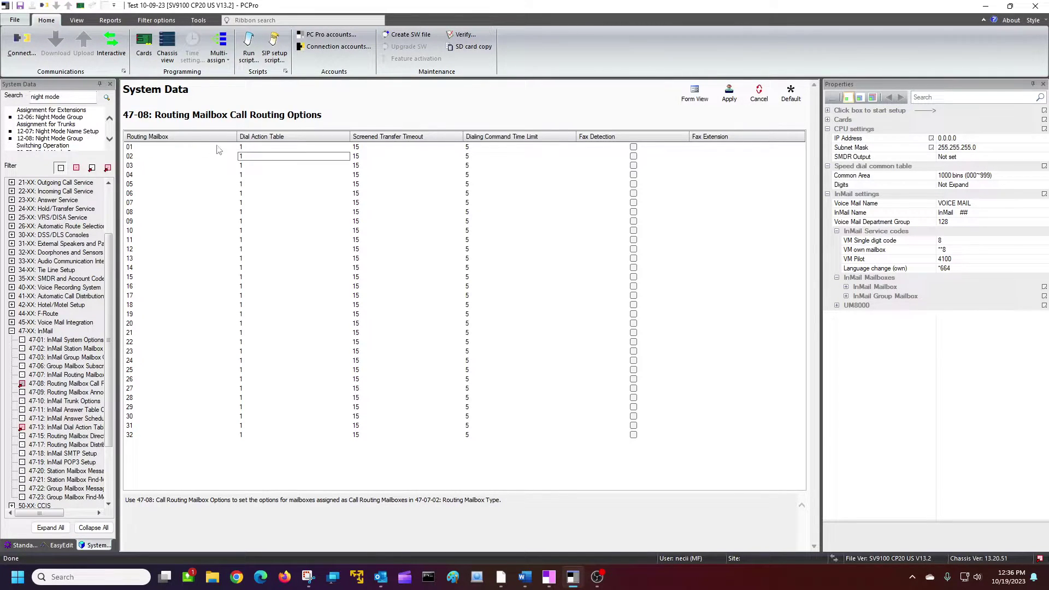
Set routing mailbox 02's Dial Action Table to 2, then go to 47-13 InMail Dial Action Tables.
click(248, 147)
click(135, 158)
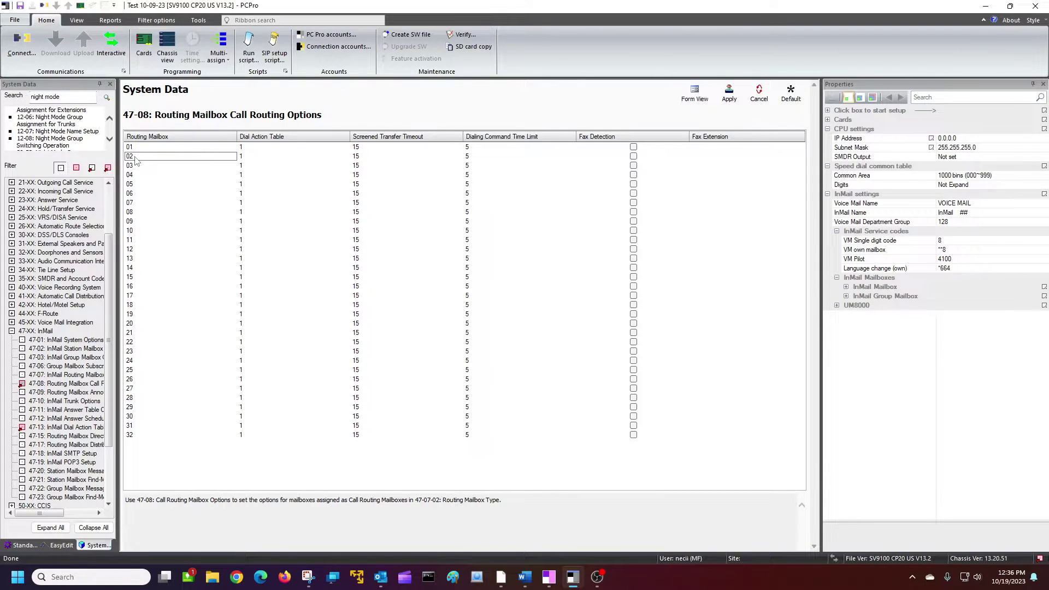
click(246, 157)
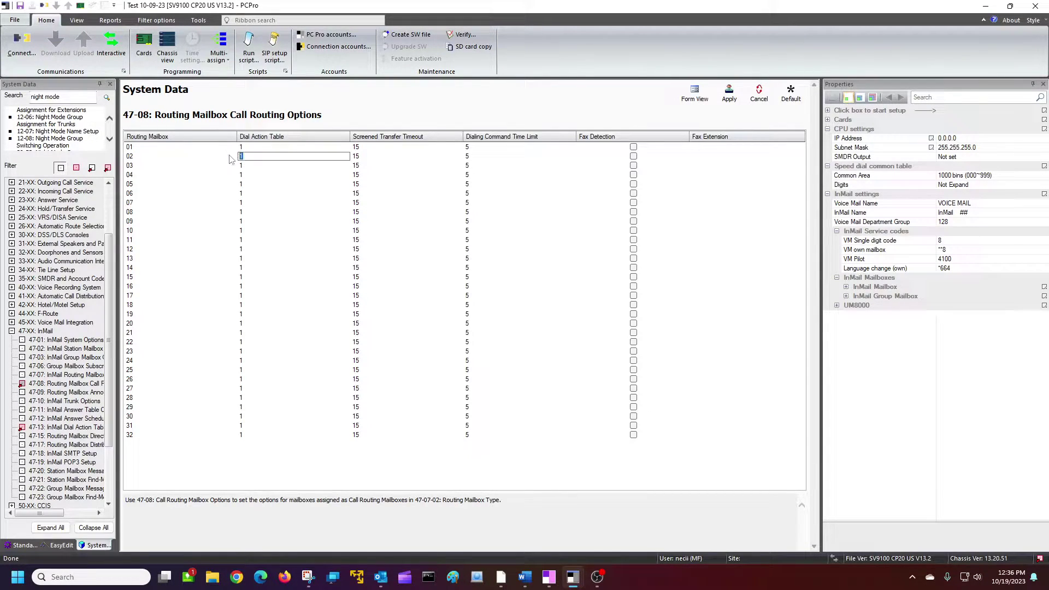
text(2)
click(265, 166)
click(259, 158)
click(67, 427)
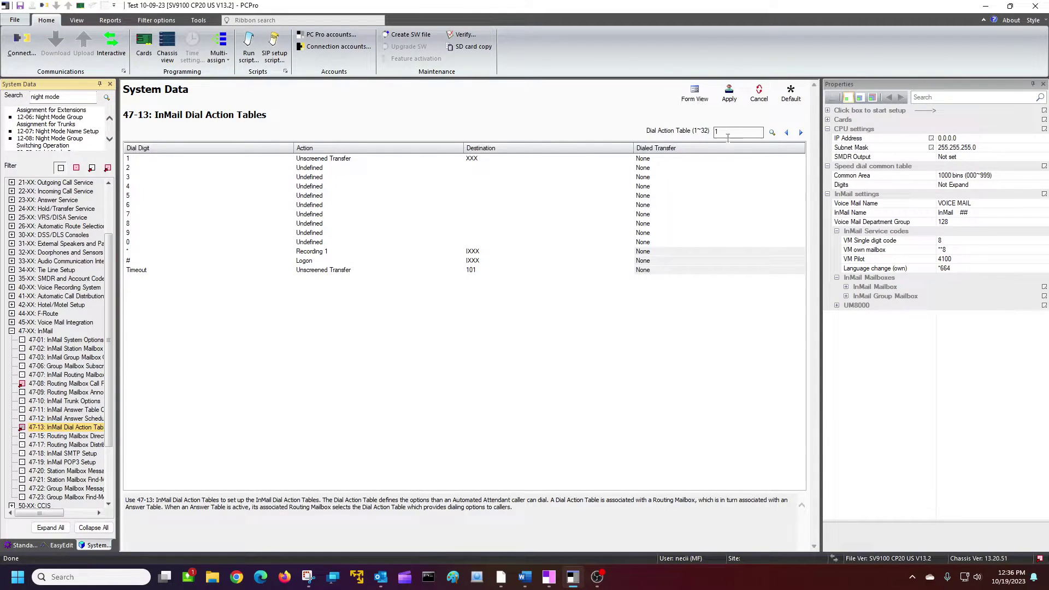
Page to table 2 and back to table 1, then narrow the Dial Digit, Action and Destination columns.
click(800, 133)
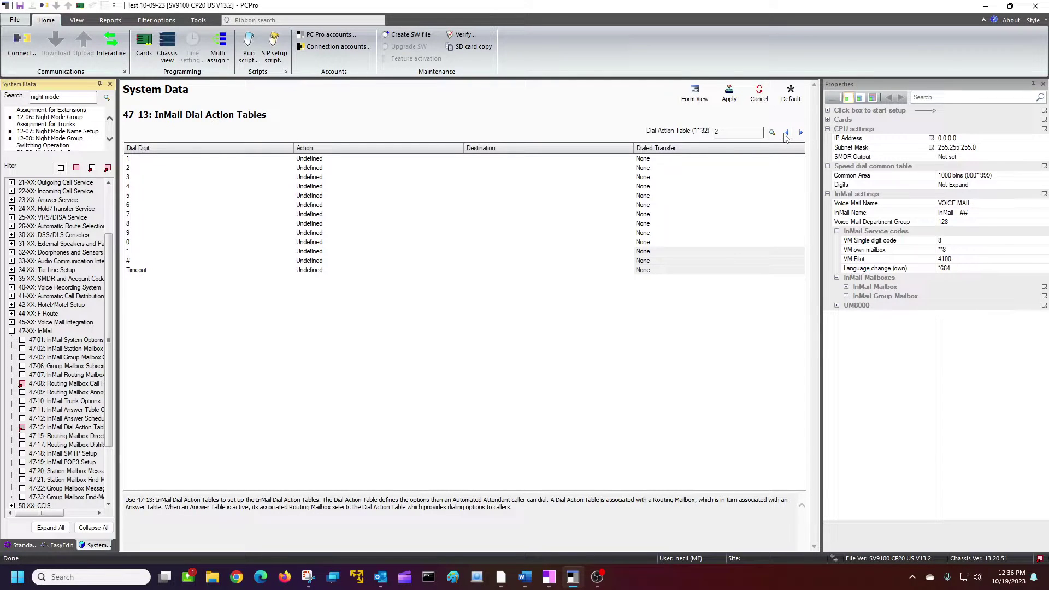
click(786, 134)
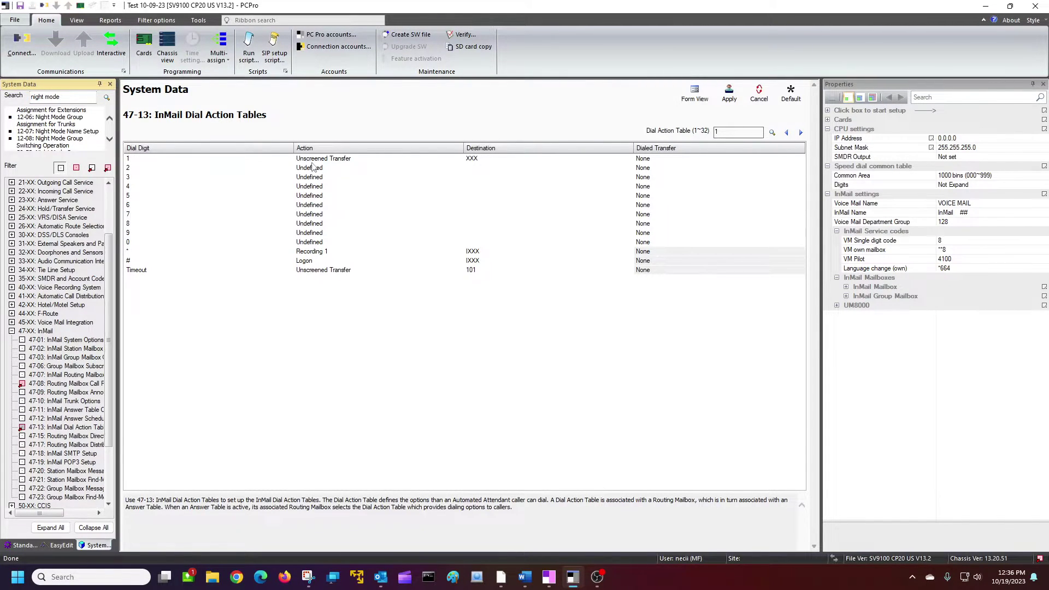
drag(294, 148, 150, 151)
drag(367, 149, 217, 149)
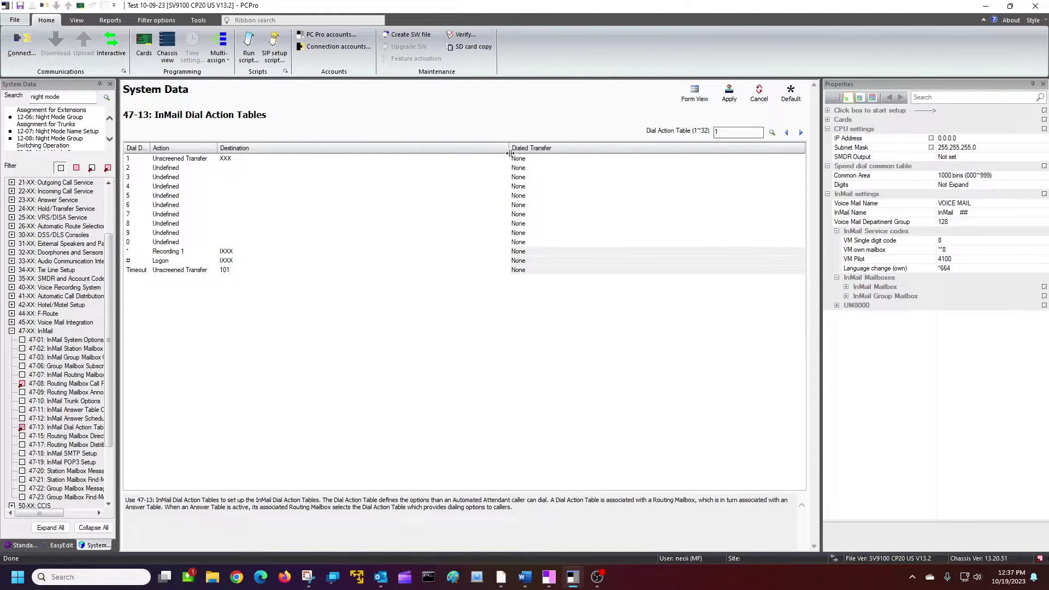
drag(509, 153, 288, 150)
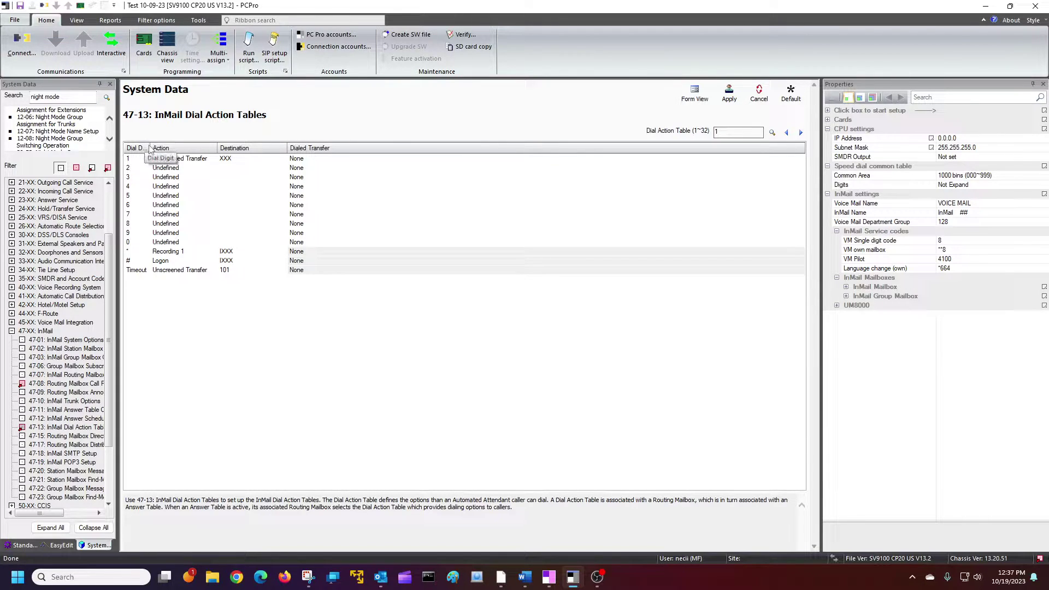
drag(151, 149, 159, 148)
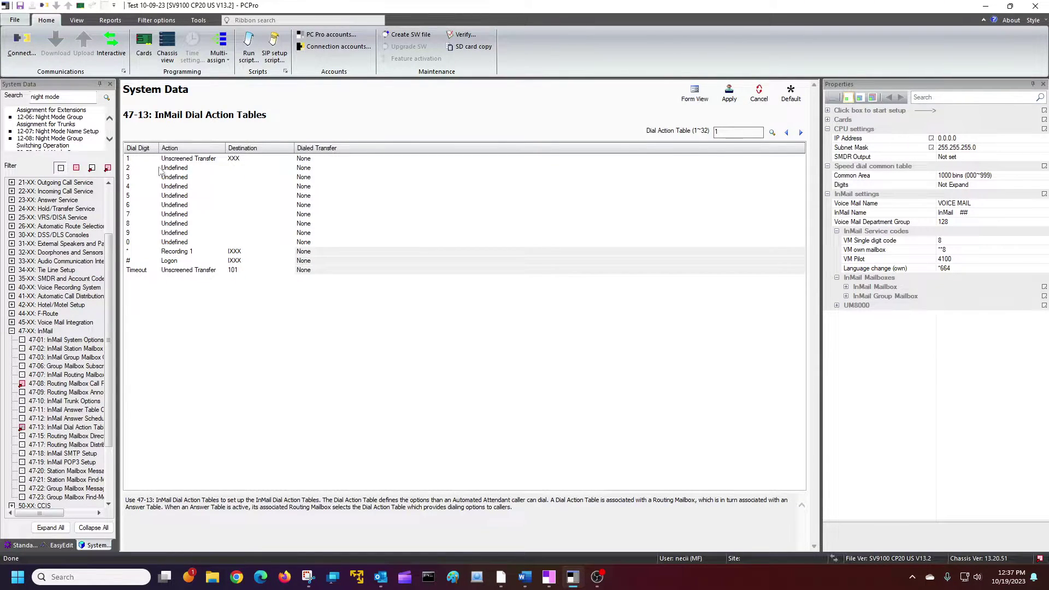
Give table 1's digit 1 destination XXXX and Dialed Transfer UTRF (Unscreened Transfer).
click(240, 158)
click(255, 187)
click(316, 160)
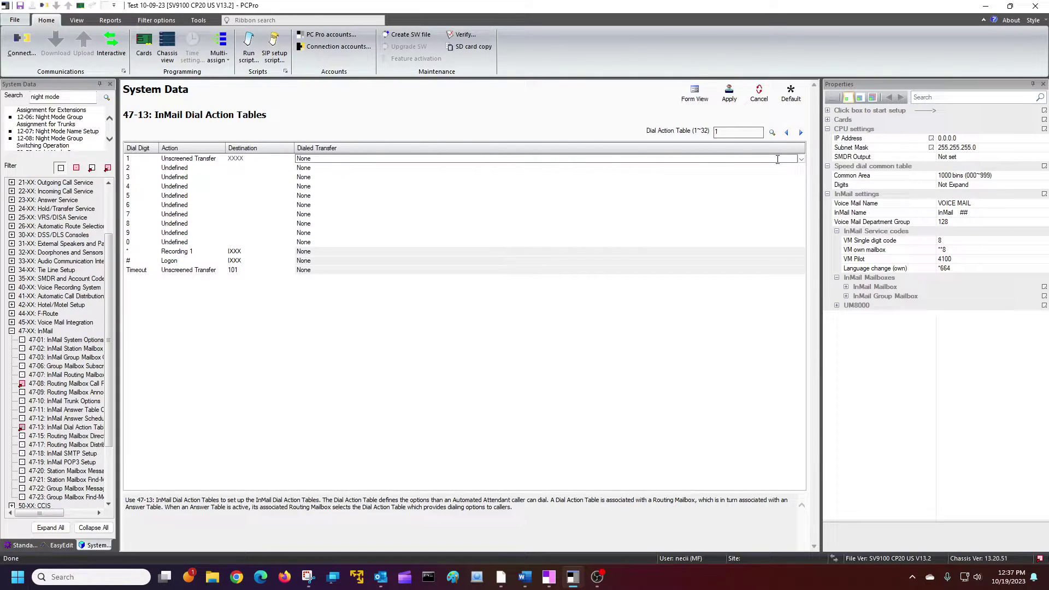
click(801, 158)
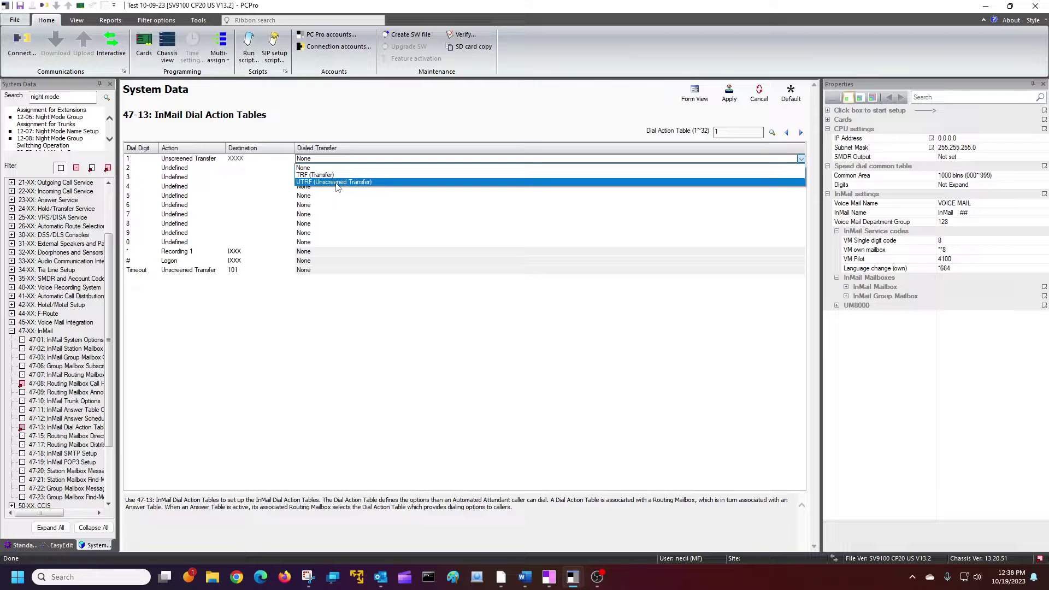
click(337, 183)
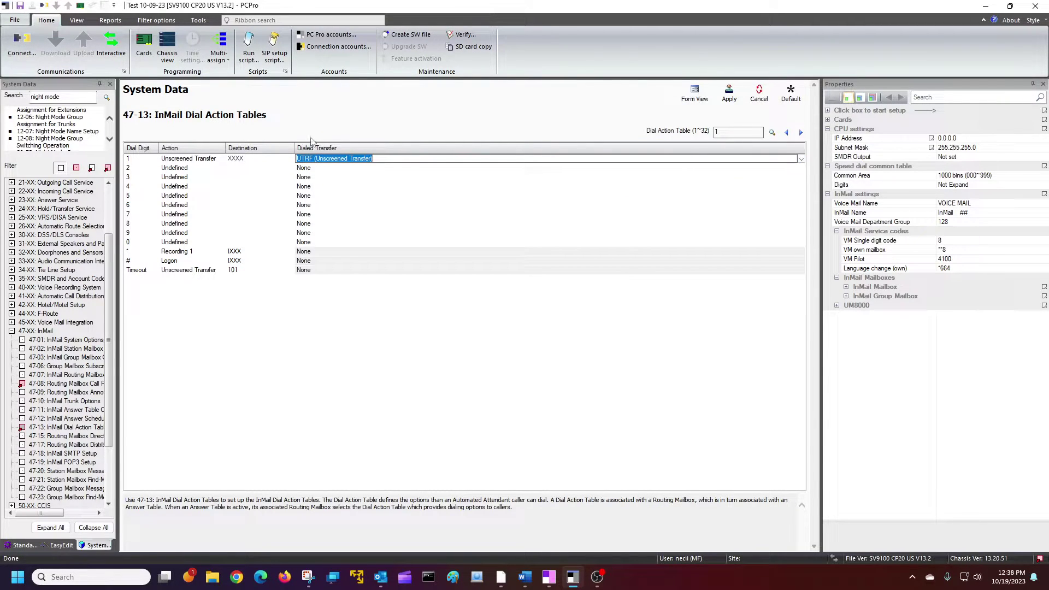
click(357, 184)
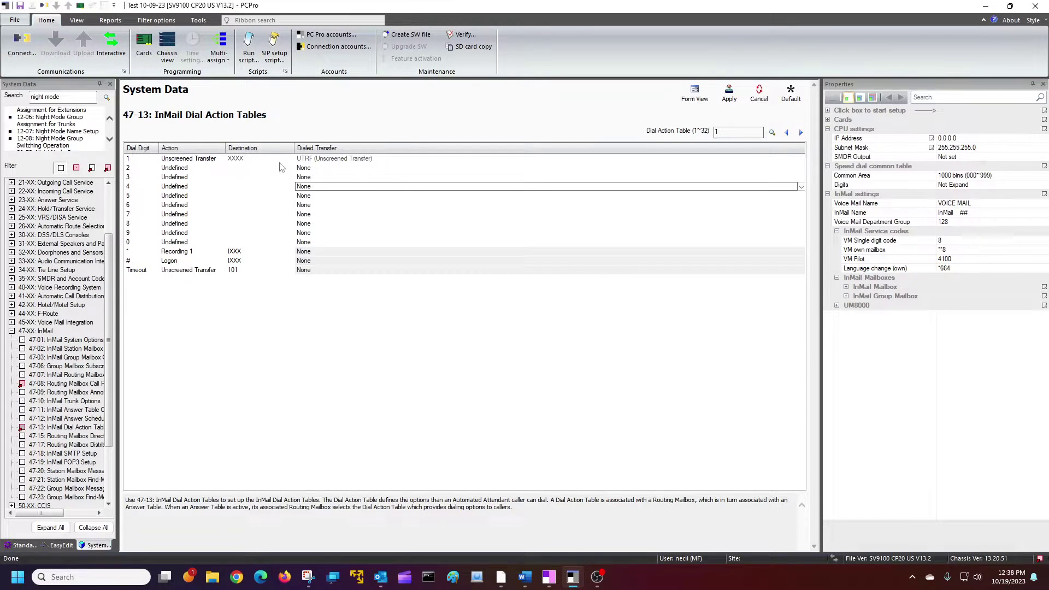
Set digit 1's action to Go to with destination 003.
click(219, 160)
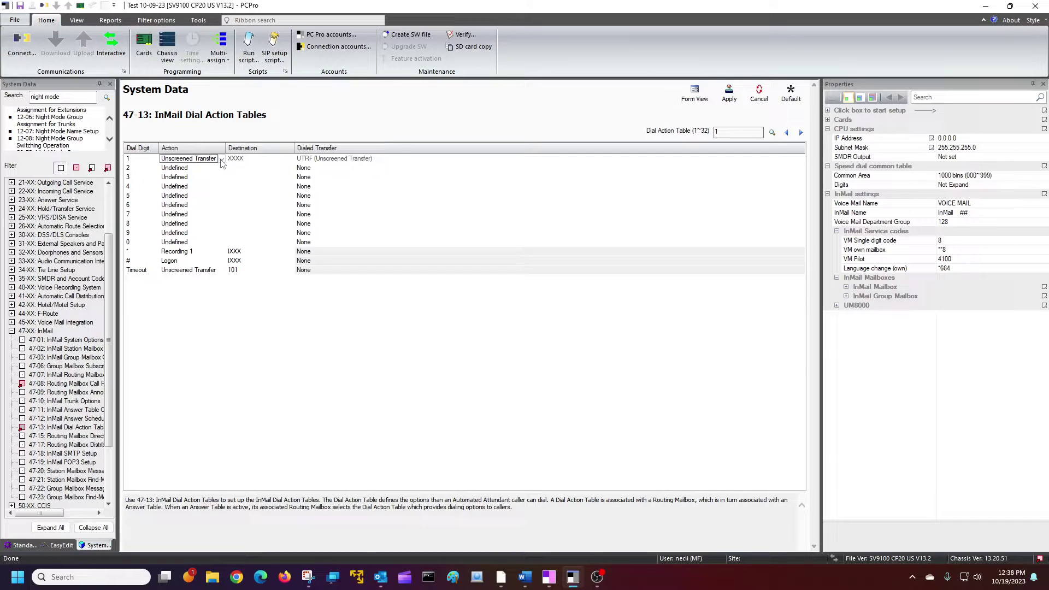
click(221, 159)
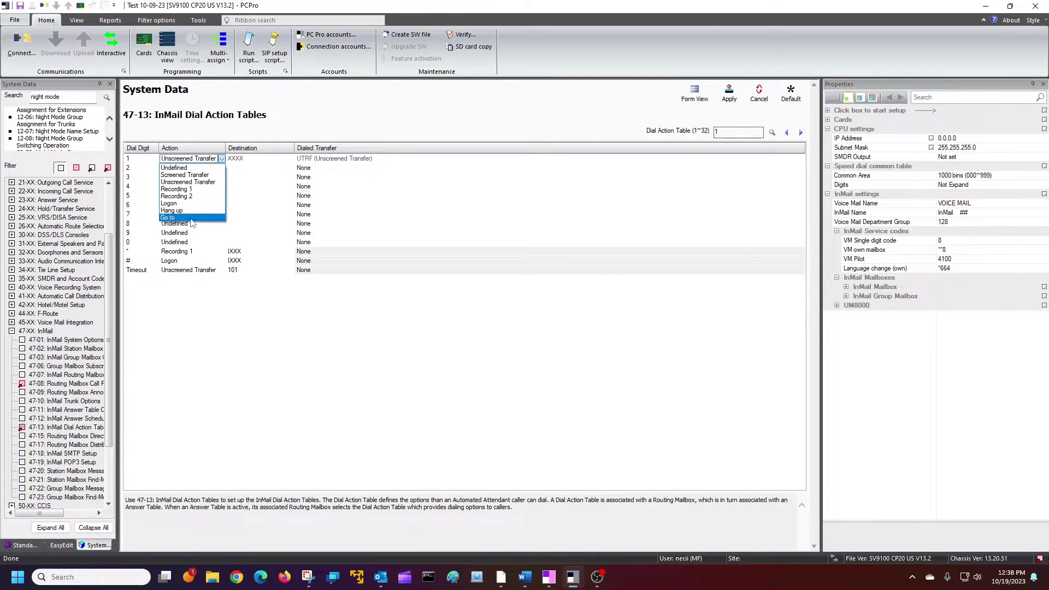
click(191, 218)
click(256, 159)
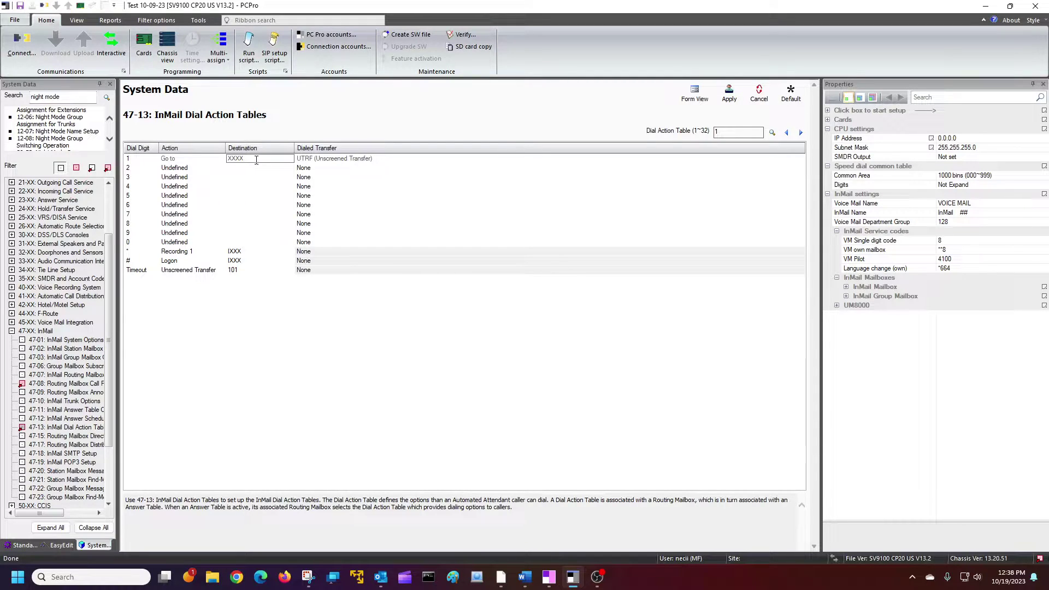
key(BackSpace)
key(BackSpace)
key(BackSpace)
click(245, 177)
Make digit 2 an Unscreened Transfer to extension 1102.
click(218, 169)
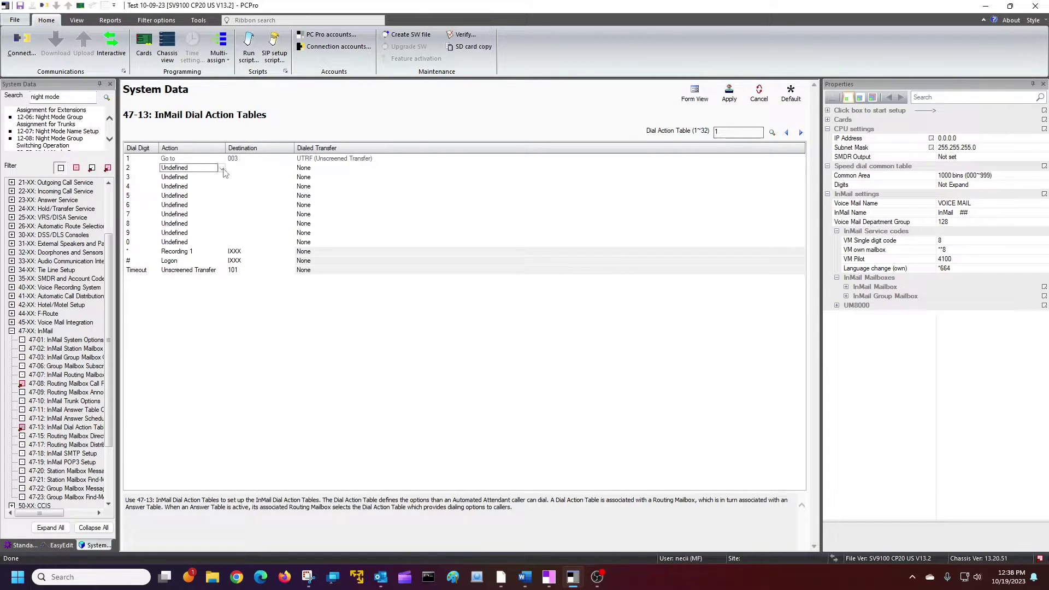
click(223, 171)
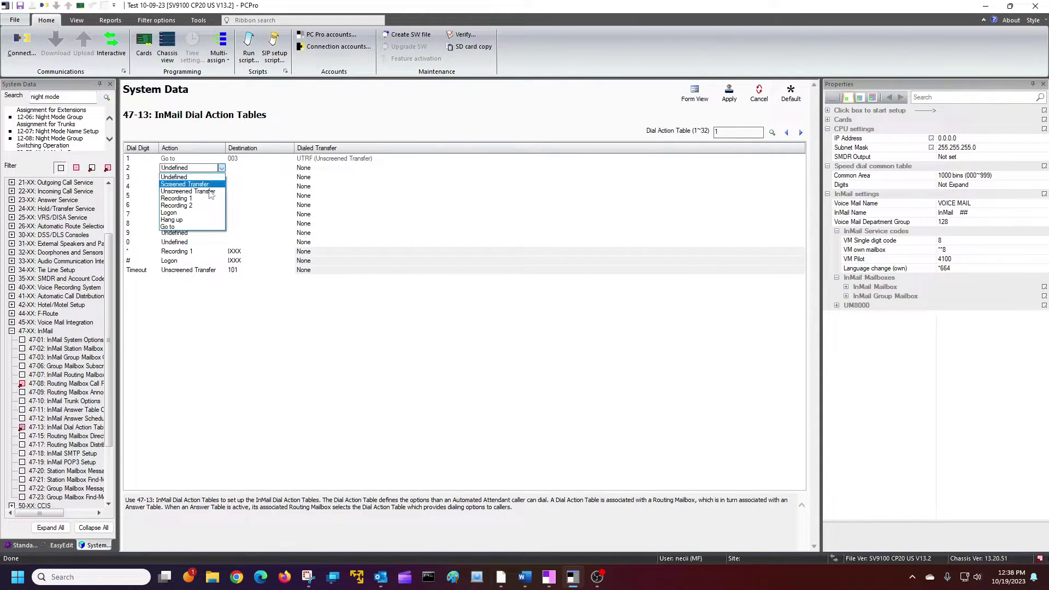
click(215, 194)
click(276, 170)
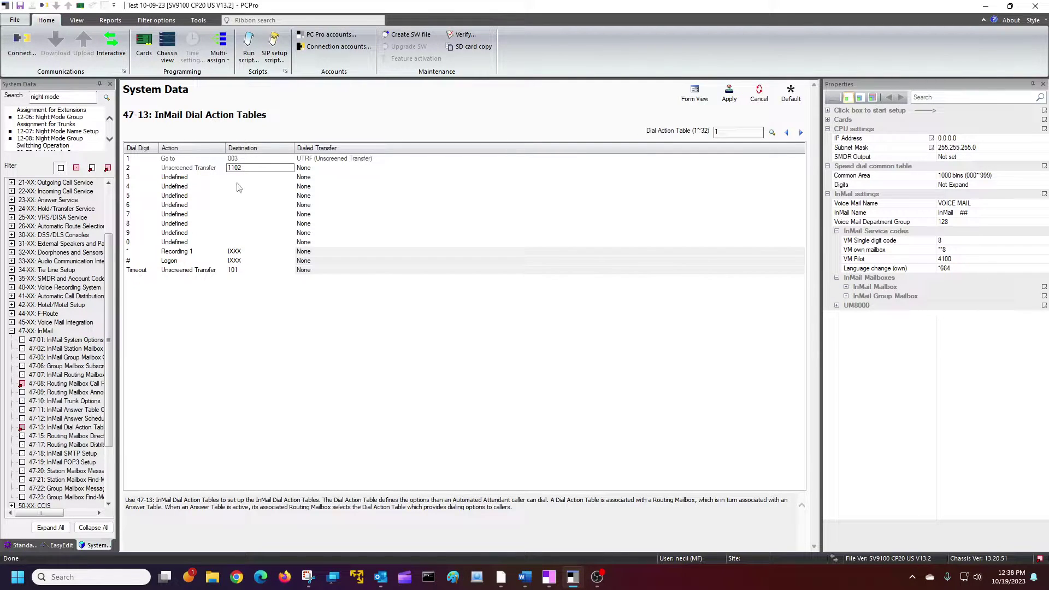
click(216, 177)
Make digit 3 an Unscreened Transfer to 3666.
click(221, 177)
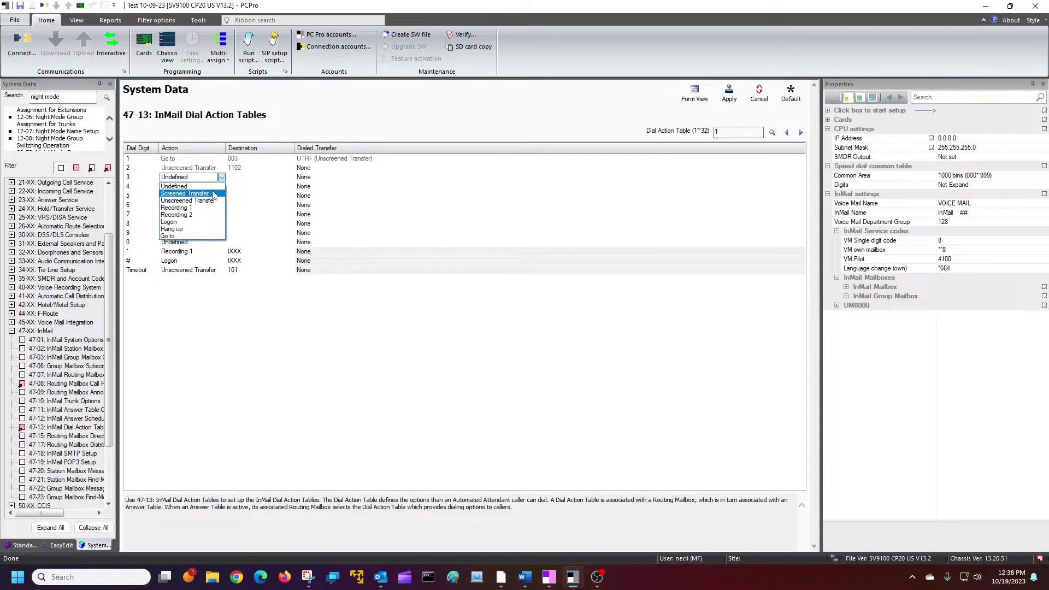
click(211, 200)
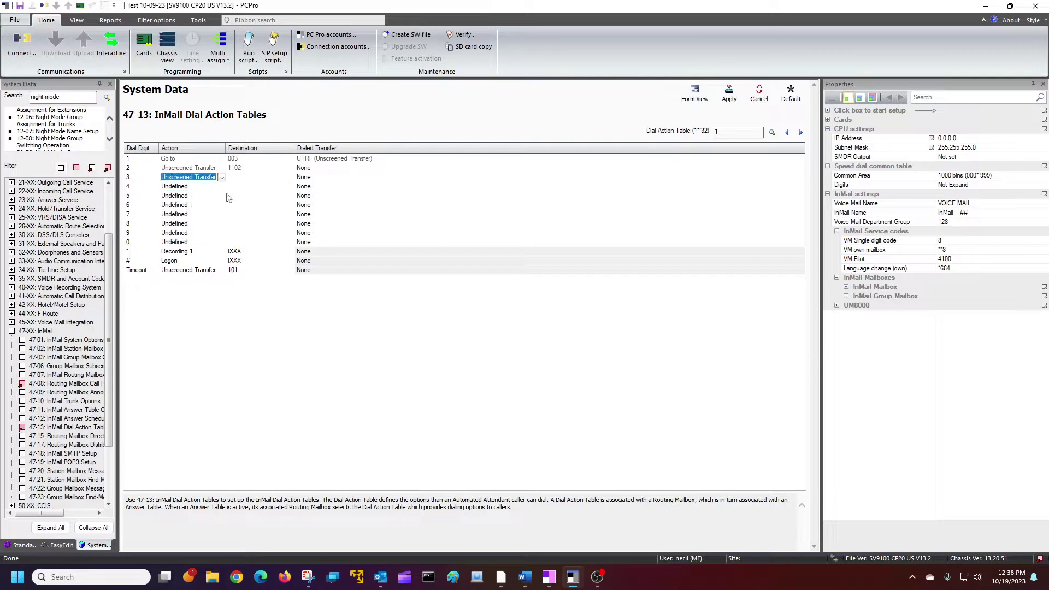
click(246, 177)
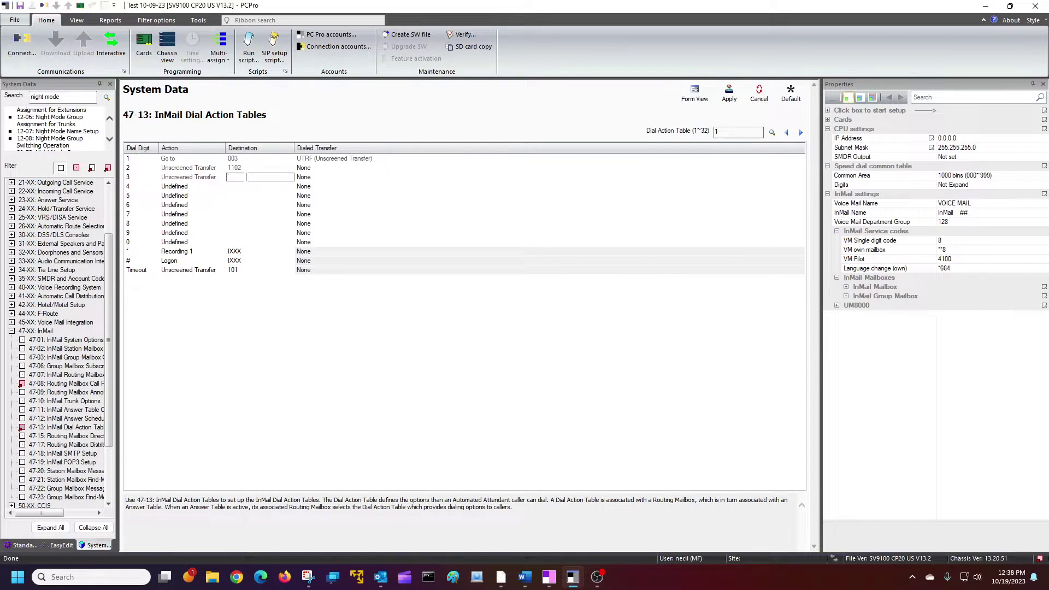
text(3666)
click(244, 186)
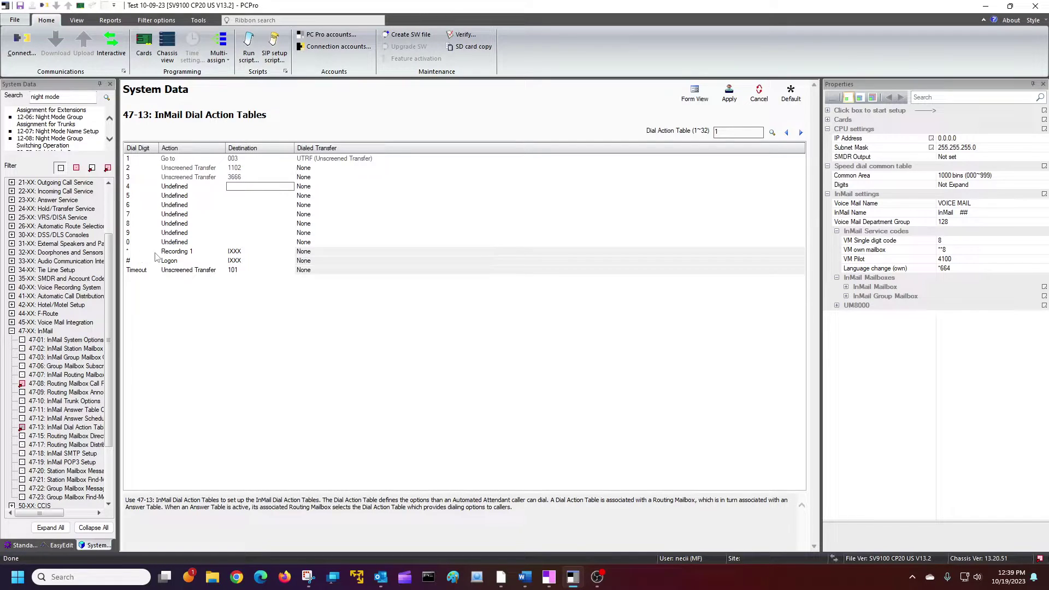
Make digit 0 an Unscreened Transfer to 1100.
click(207, 243)
click(221, 243)
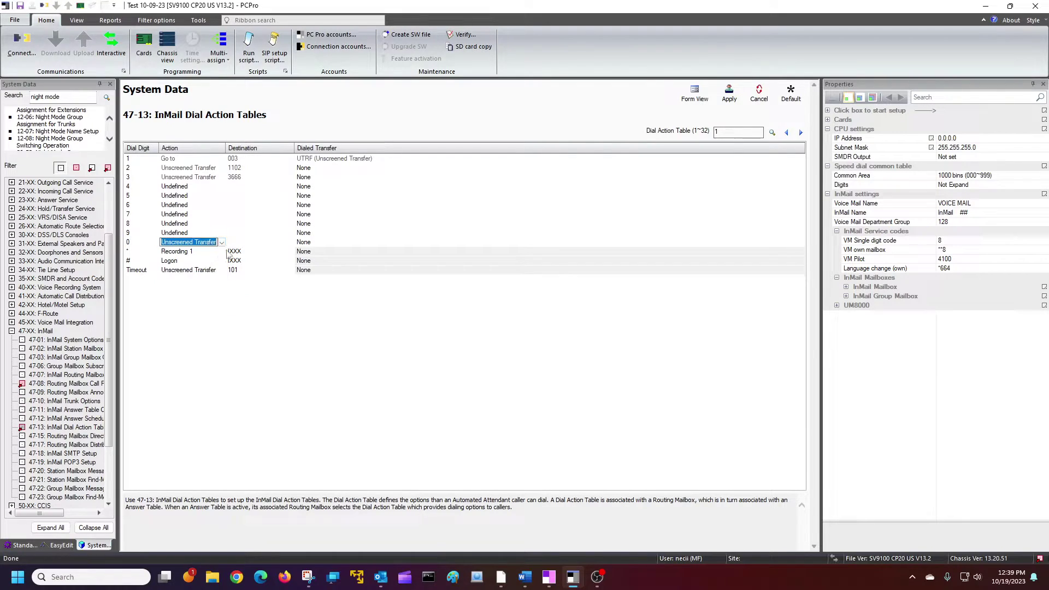
click(210, 266)
click(236, 242)
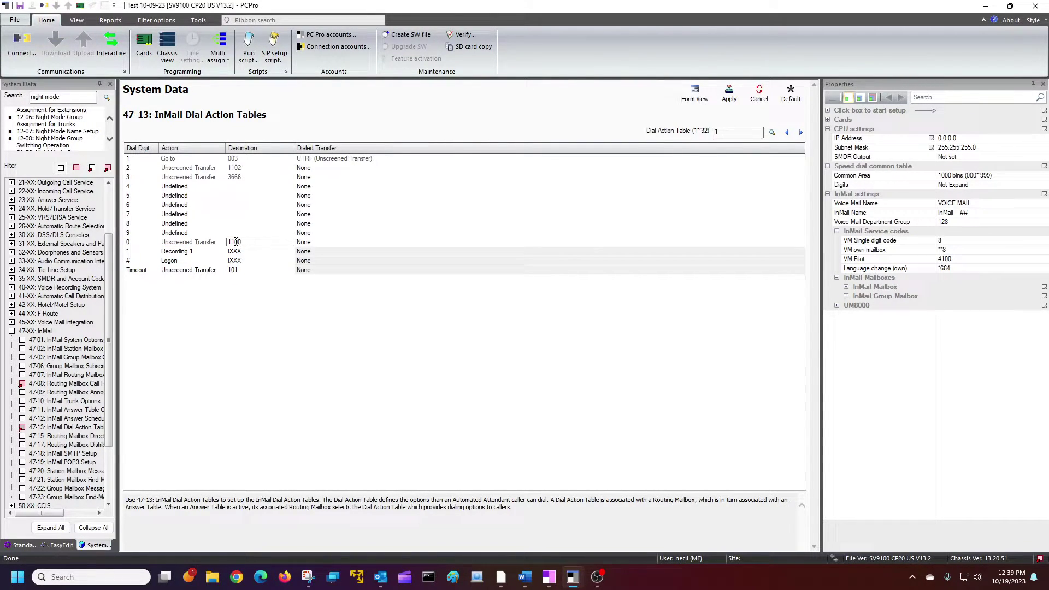
key(Return)
Append an X to the # and * row destinations so they read IXXXX.
click(247, 260)
text(X)
click(248, 252)
text(X)
Set the Timeout row's action to Hang up, briefly trying Go to before reverting.
click(276, 271)
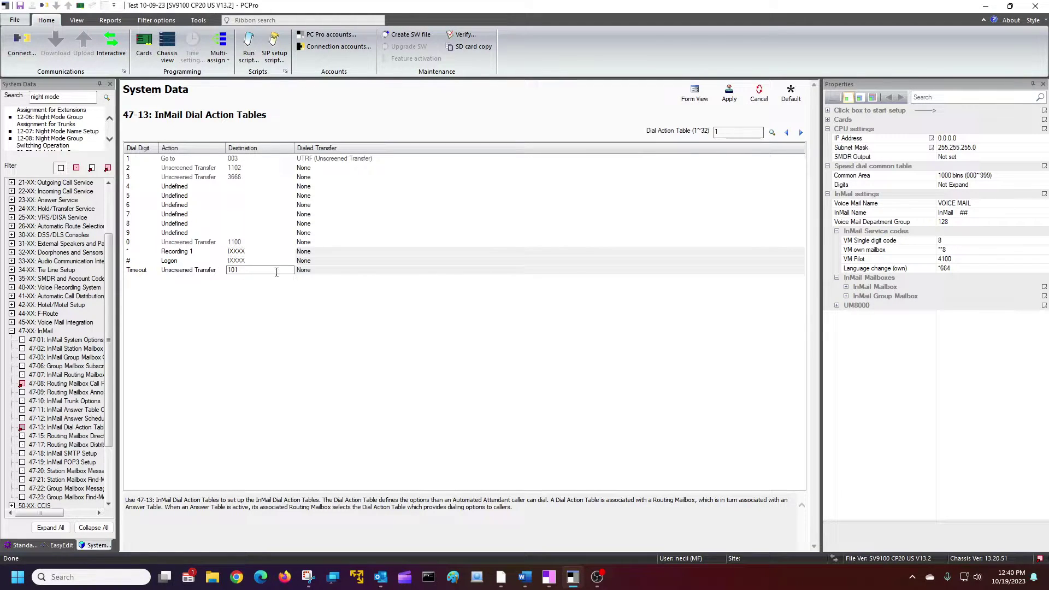
click(221, 271)
click(221, 270)
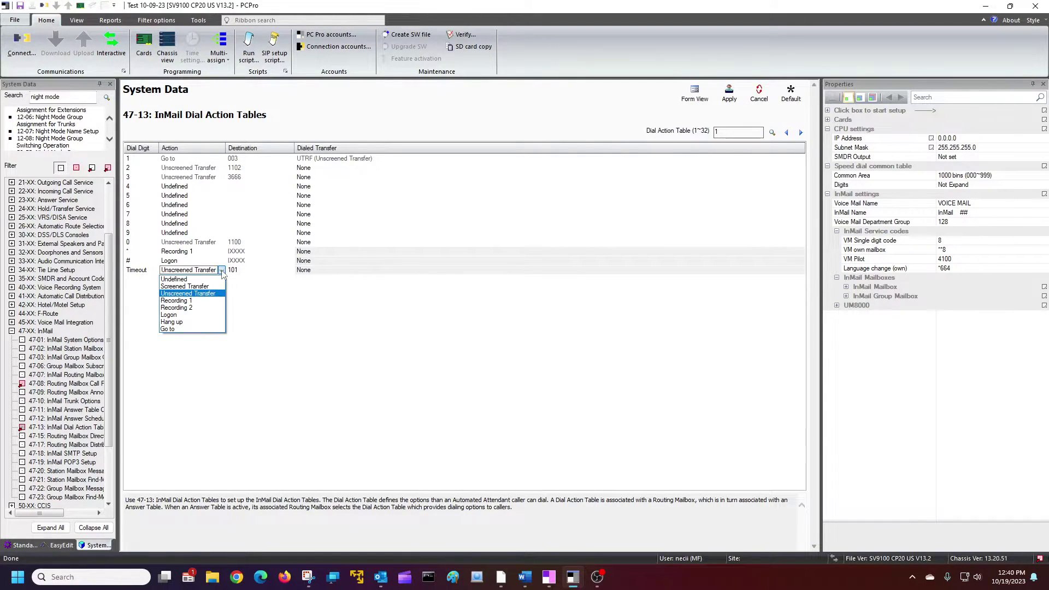
click(191, 321)
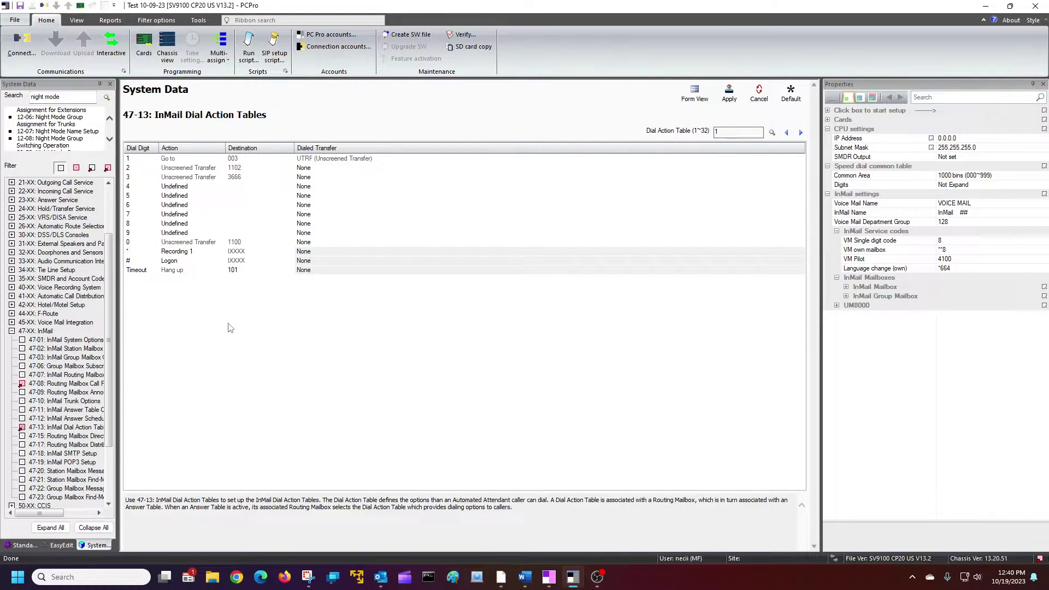
click(194, 269)
click(221, 271)
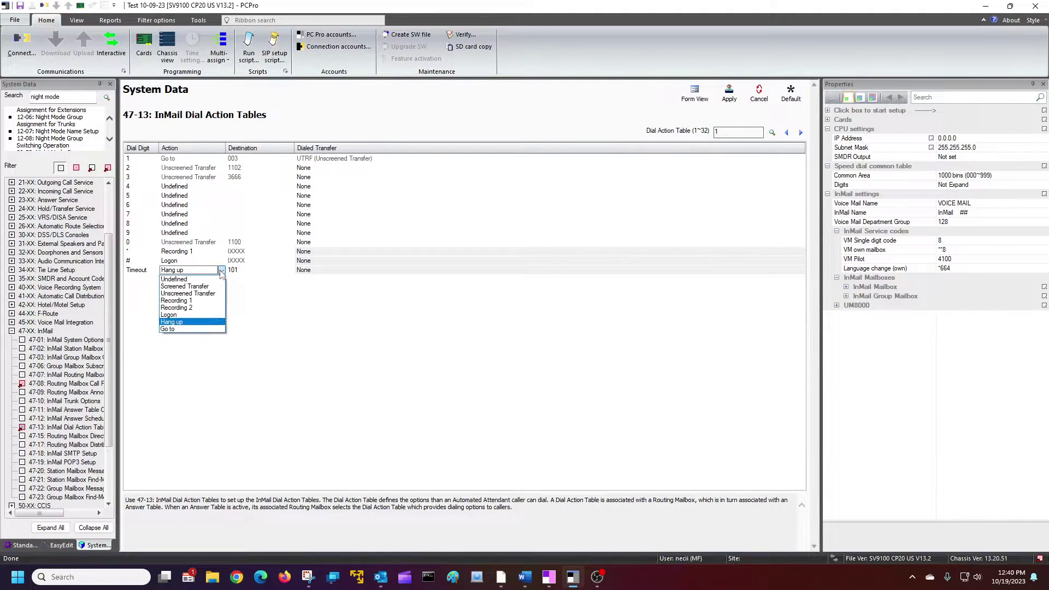
click(212, 329)
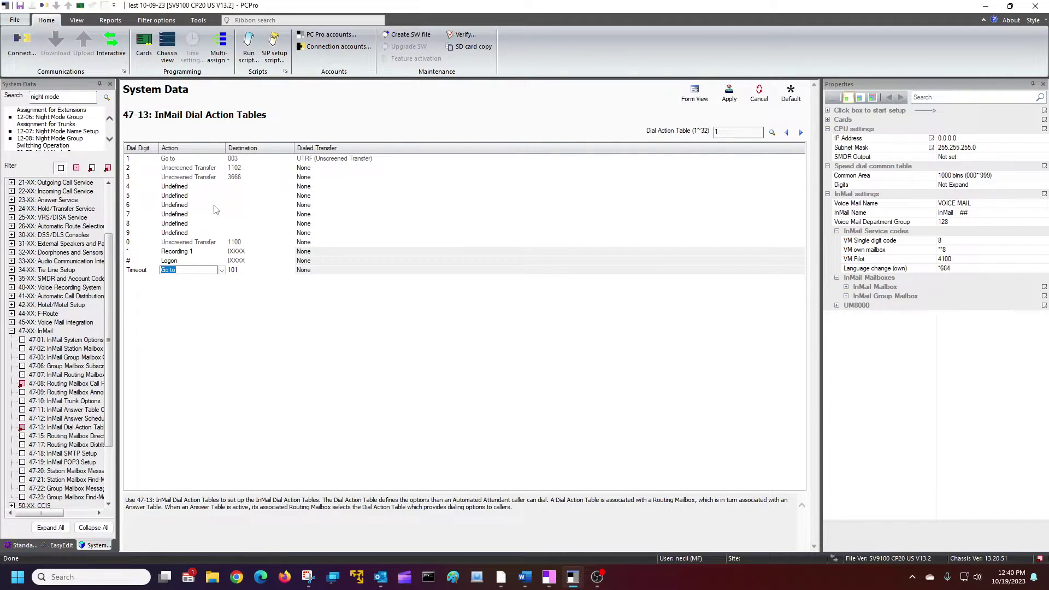
click(216, 270)
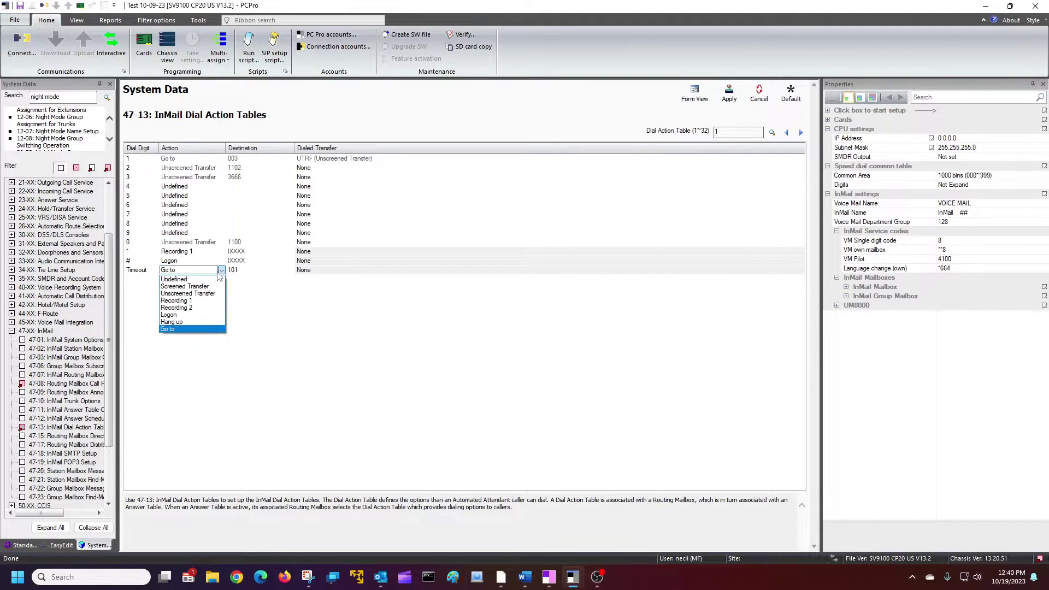
click(190, 322)
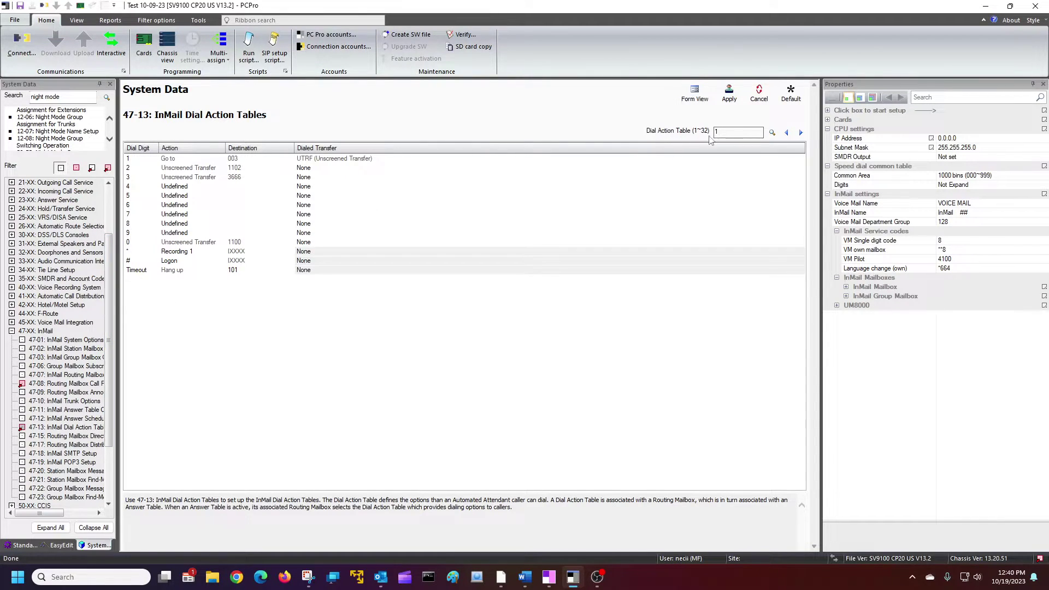
Check the empty Dial Action Table 2, then go back to 47-08 Routing Mailbox Call Routing Options.
click(800, 132)
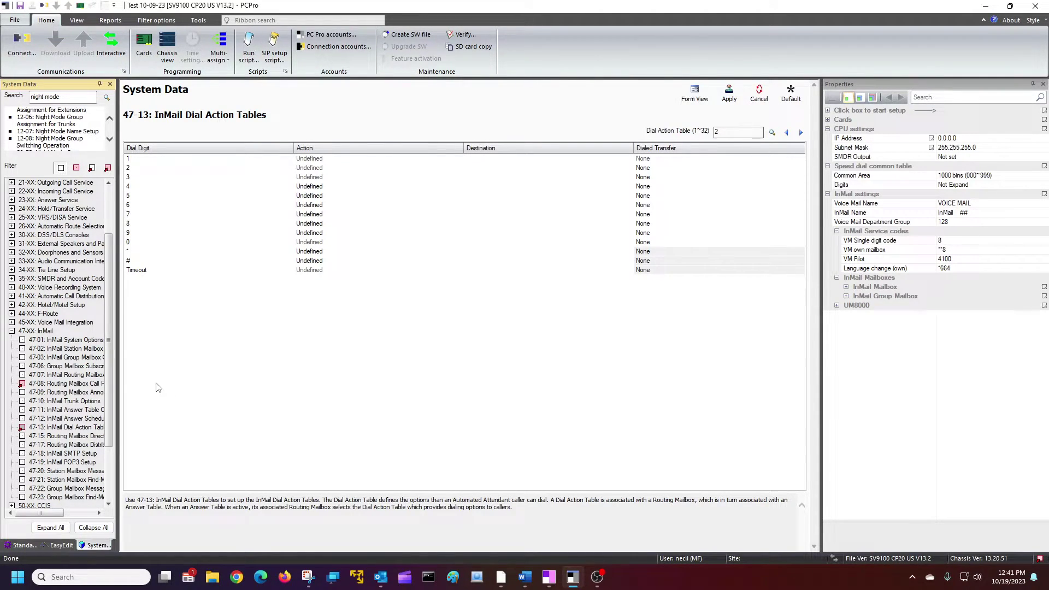
click(71, 383)
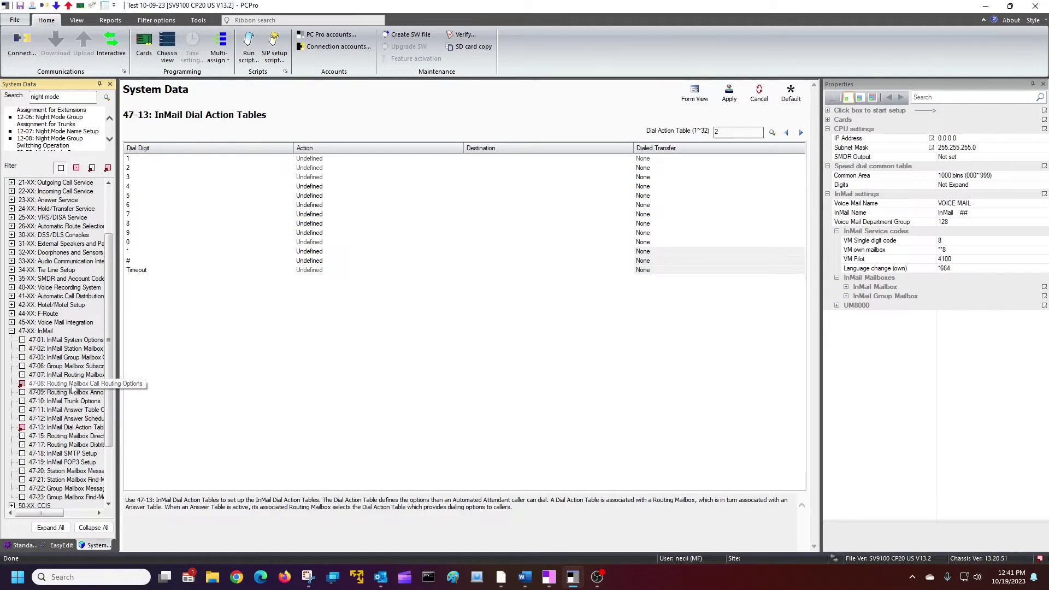
Open 47-13 InMail Dial Action Tables and step to table 2 and back to table 1.
click(68, 427)
click(800, 132)
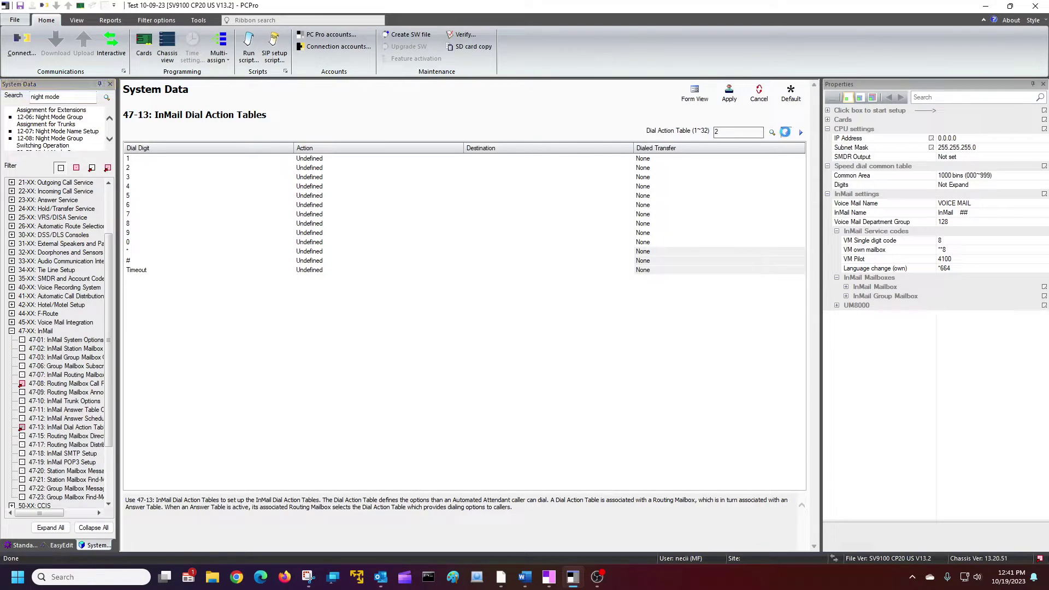
click(786, 132)
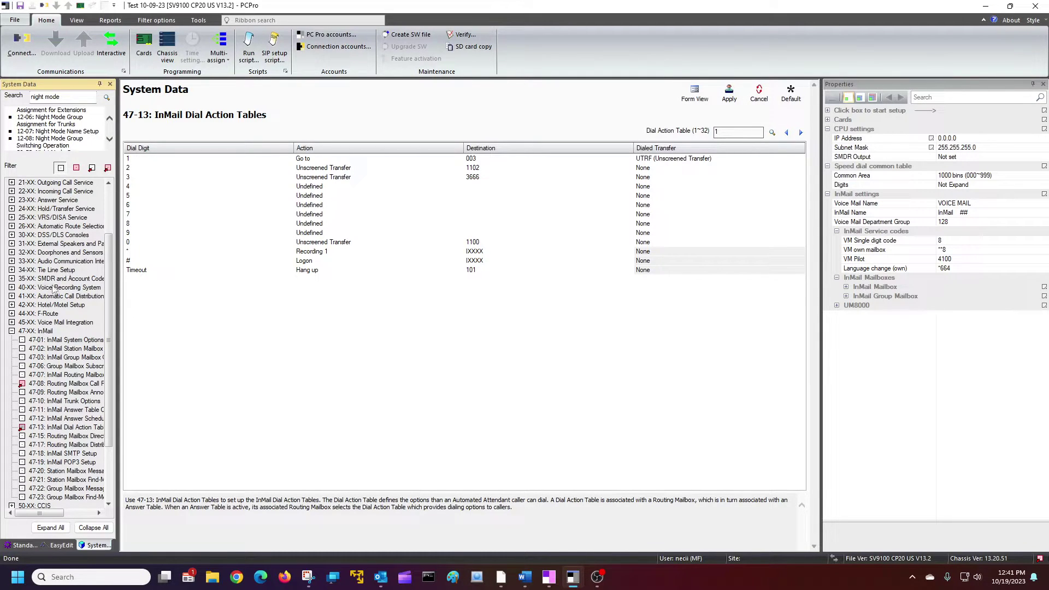
Open 47-11 InMail Answer Table Options and select answer table 02.
click(60, 412)
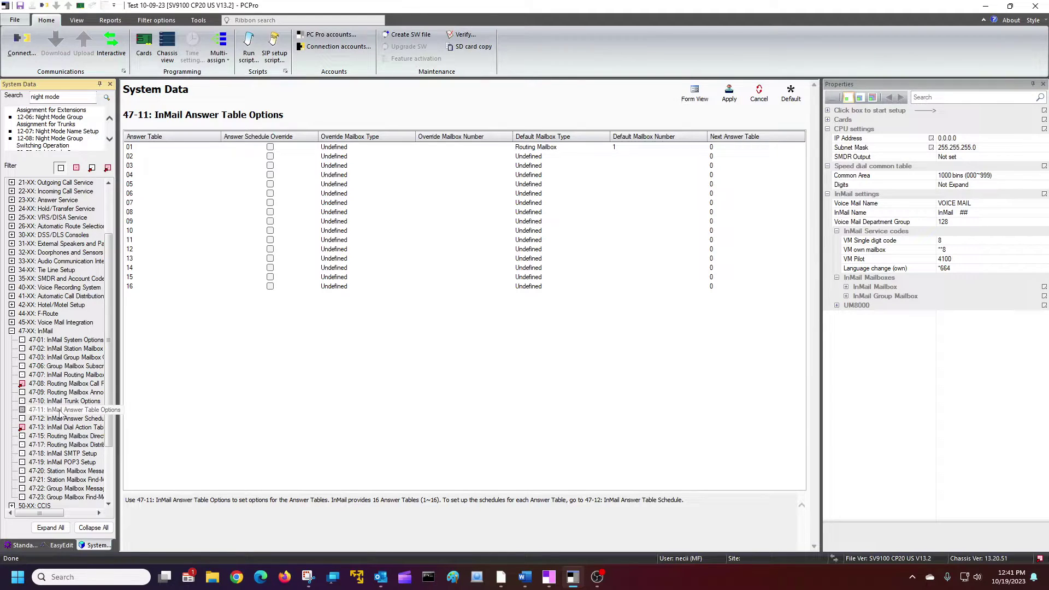
click(216, 140)
click(144, 150)
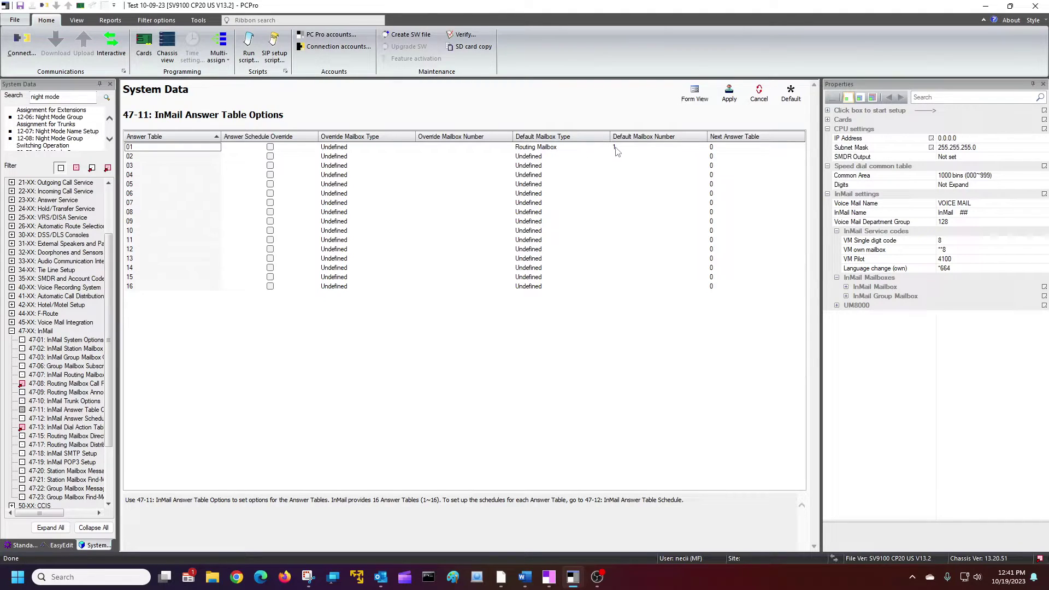
click(156, 158)
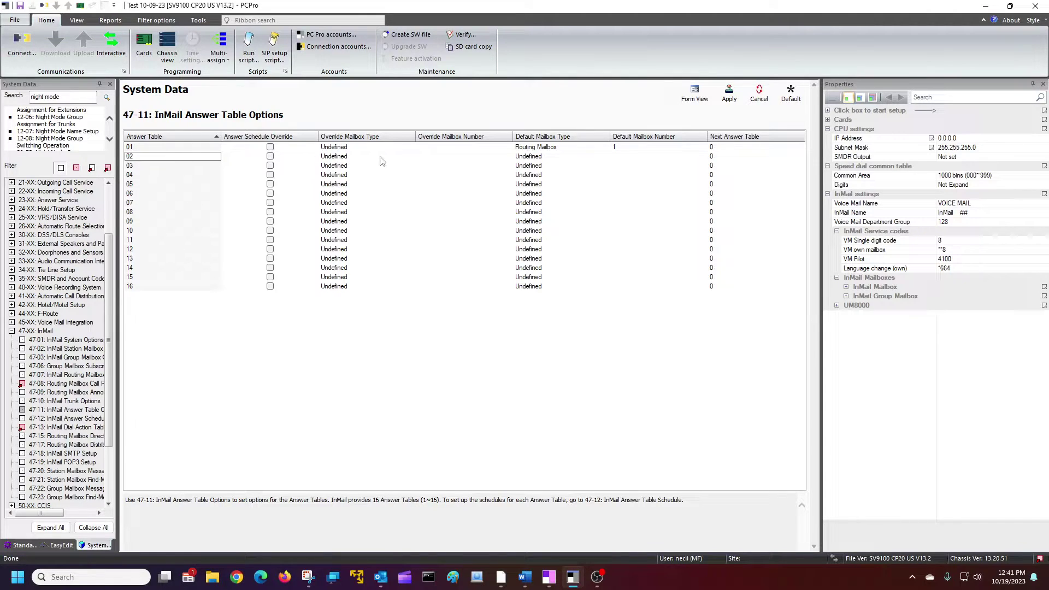
Give answer table 02 default mailbox type Routing Mailbox with number 2.
click(542, 158)
click(607, 155)
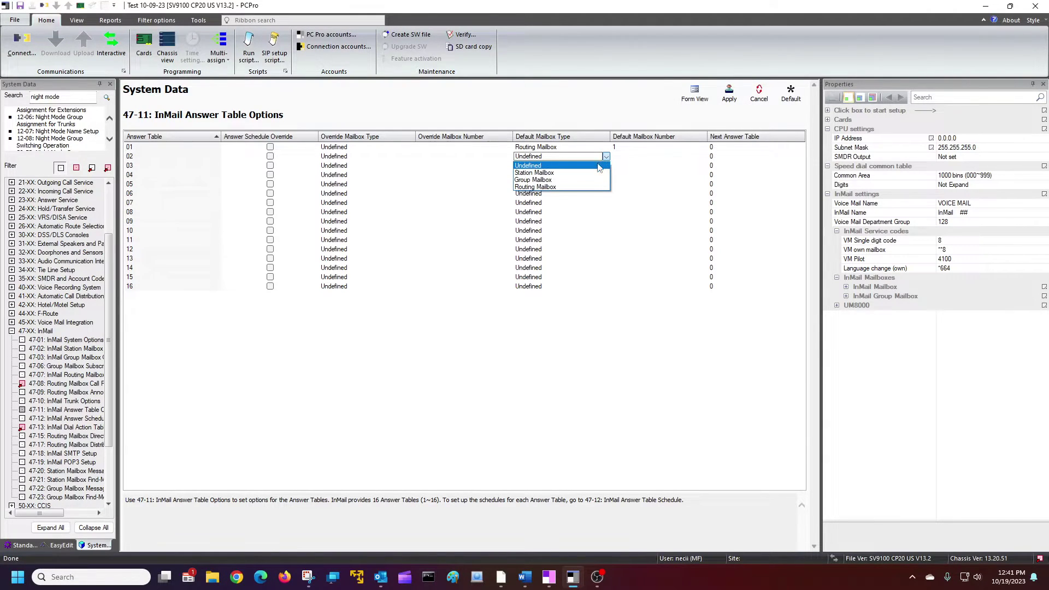
click(583, 185)
click(623, 155)
text(2)
click(619, 184)
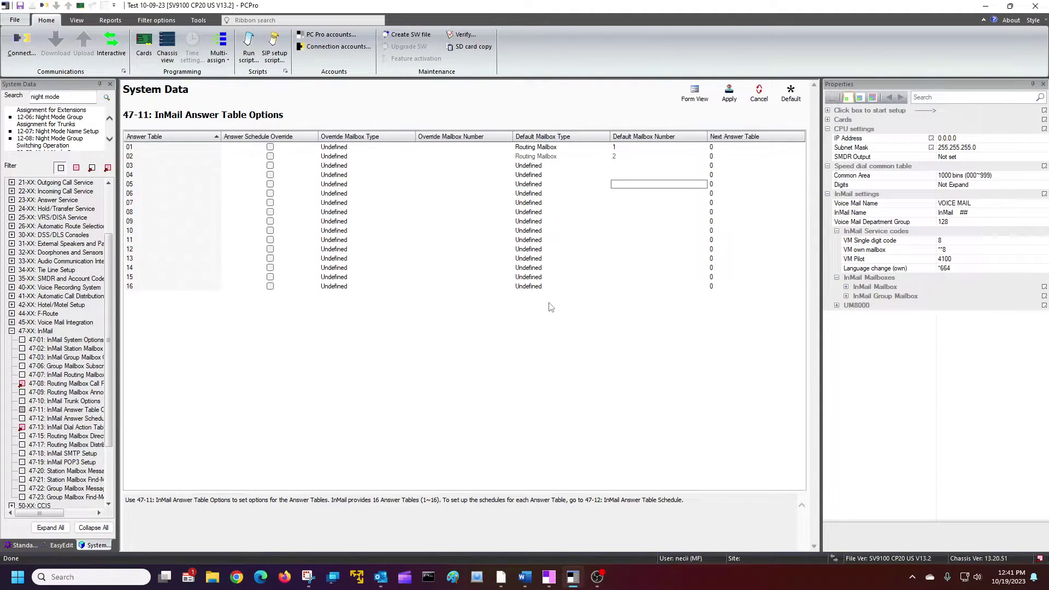
click(736, 158)
click(596, 384)
Open 47-12 InMail Answer Schedules to view answer table 1's schedules.
click(65, 423)
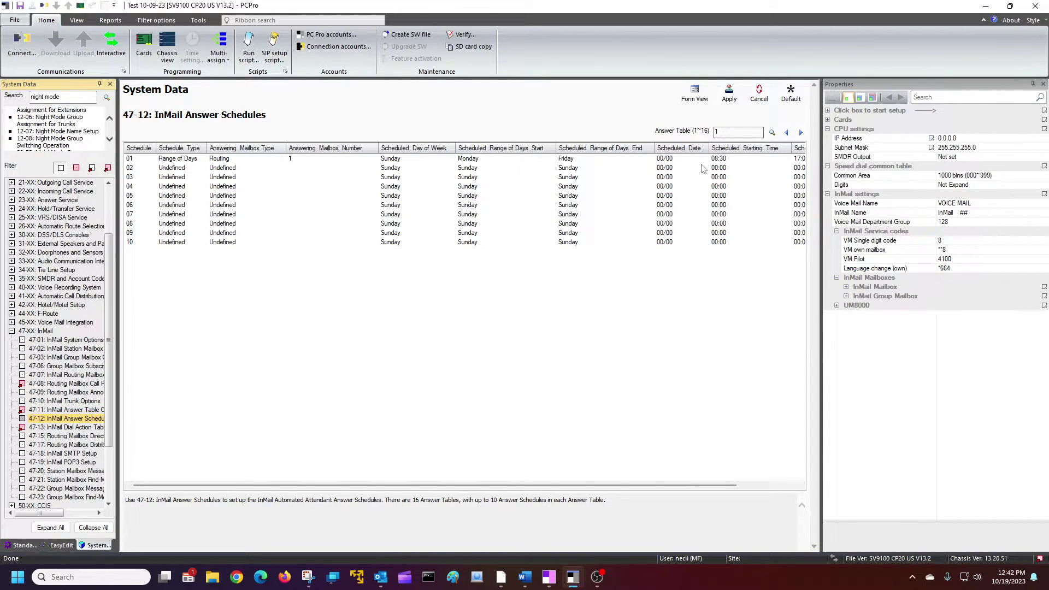
click(472, 486)
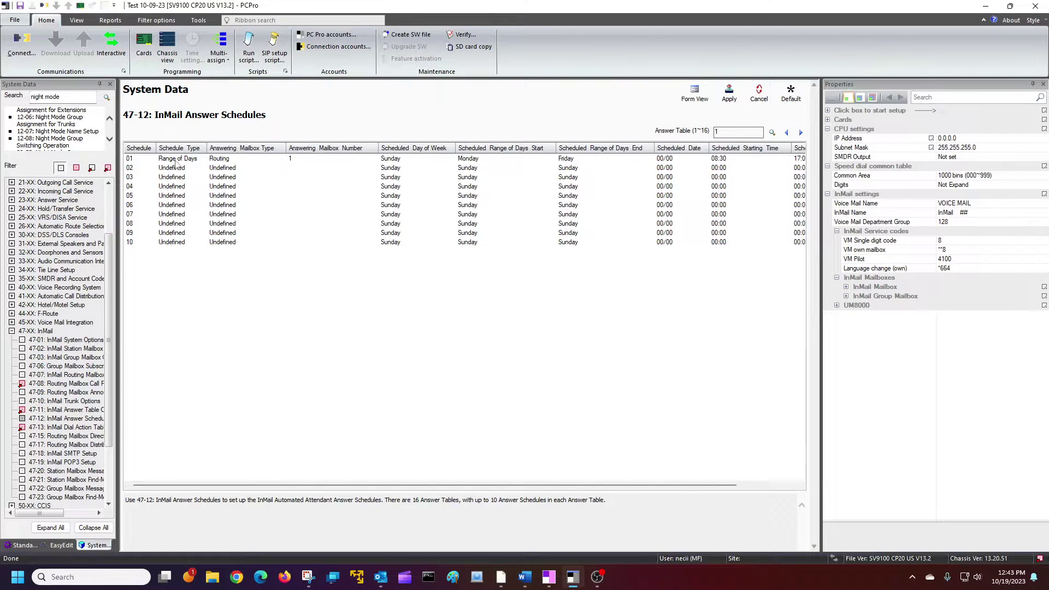
Set schedule 01's answering mailbox number to 2.
click(306, 160)
text(2)
key(Return)
Change schedule 01's starting time to 08:00, keeping Monday–Friday.
click(481, 159)
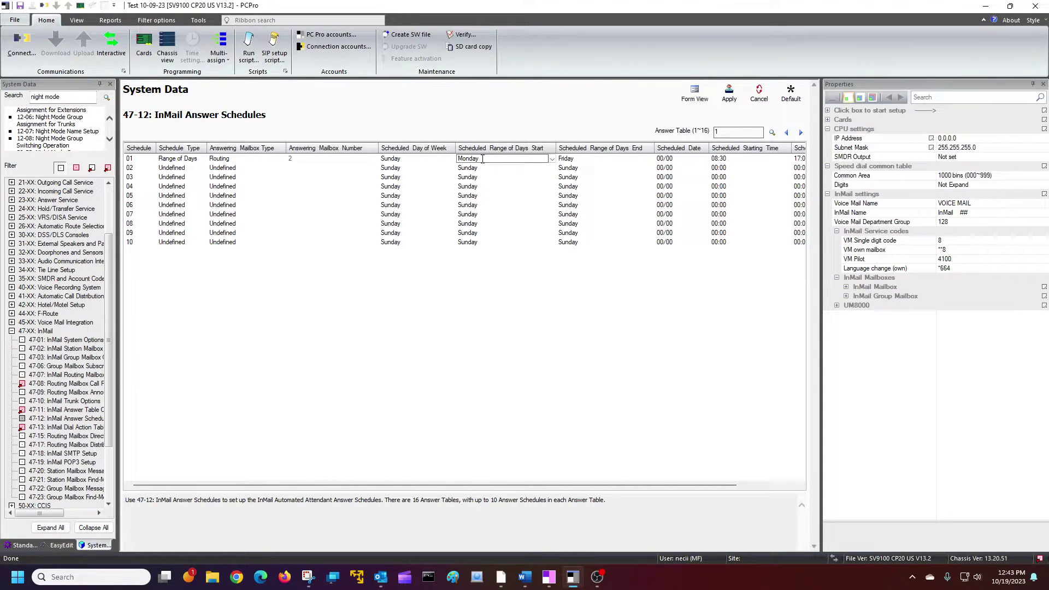
click(569, 160)
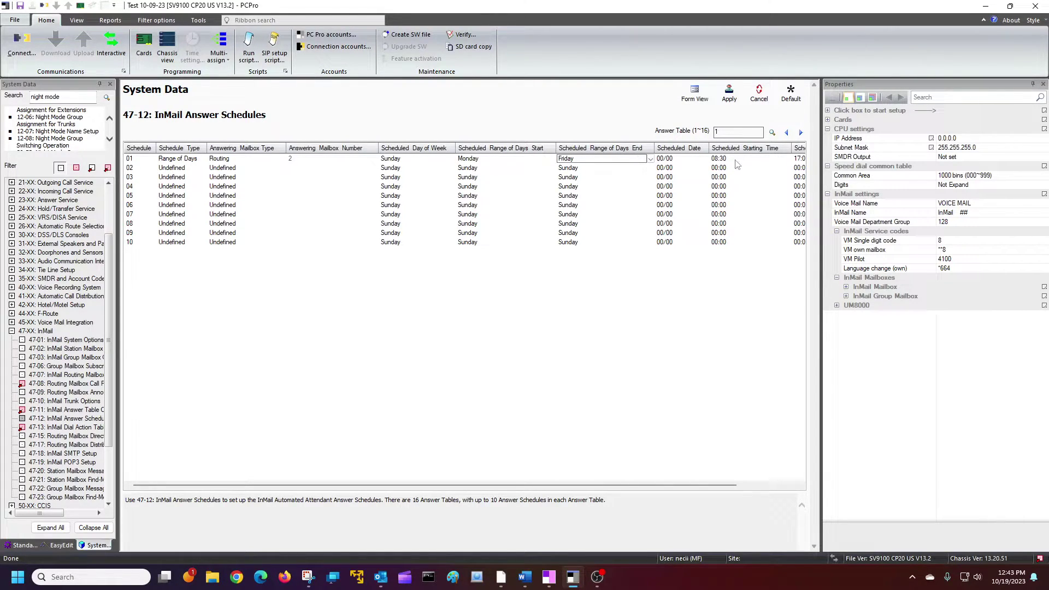
scroll(616, 486, right, 2)
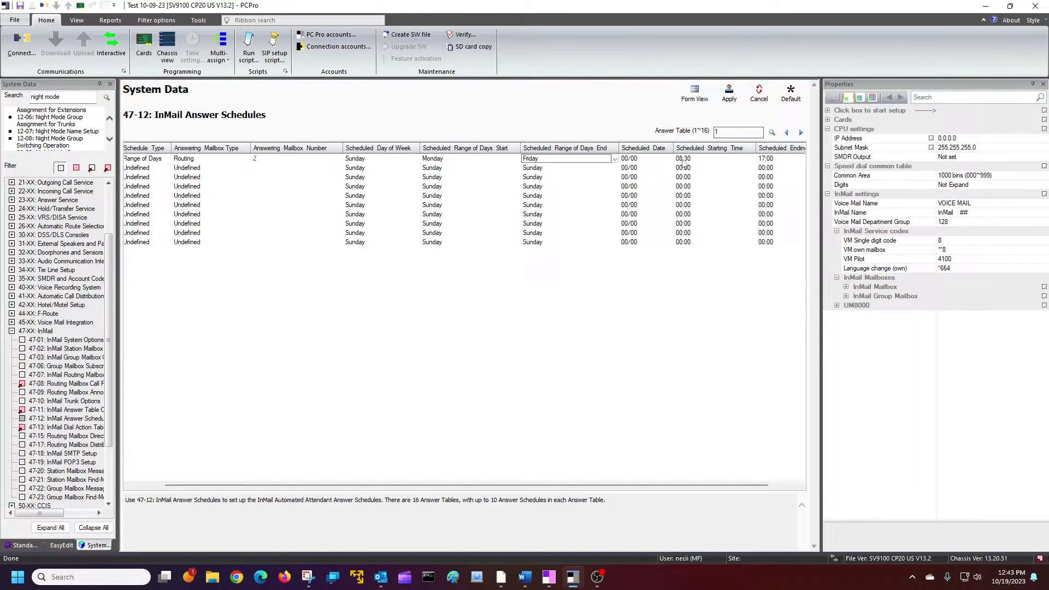
click(702, 162)
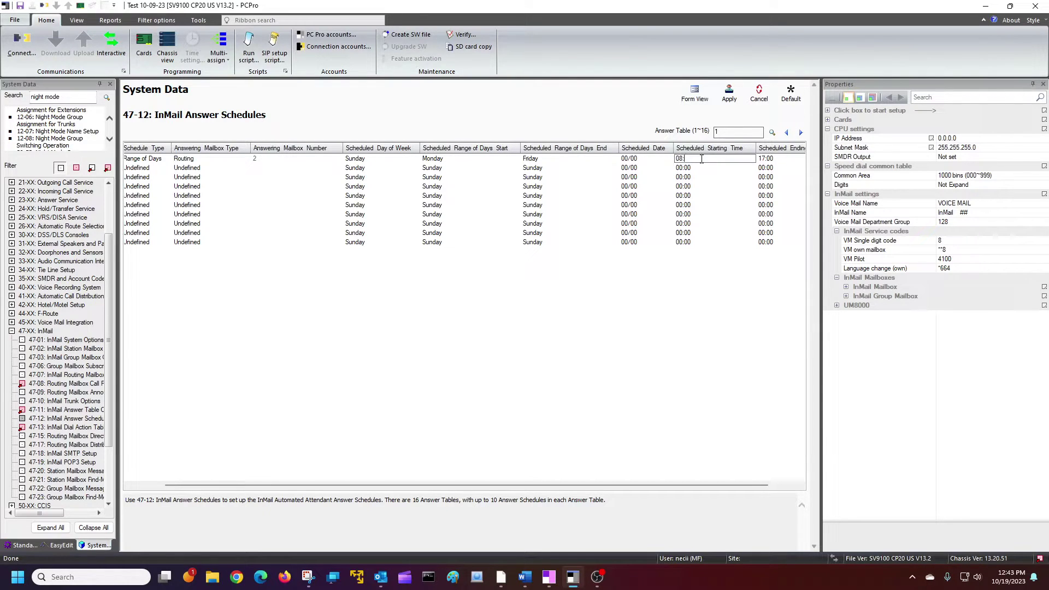
click(780, 159)
drag(495, 485, 464, 485)
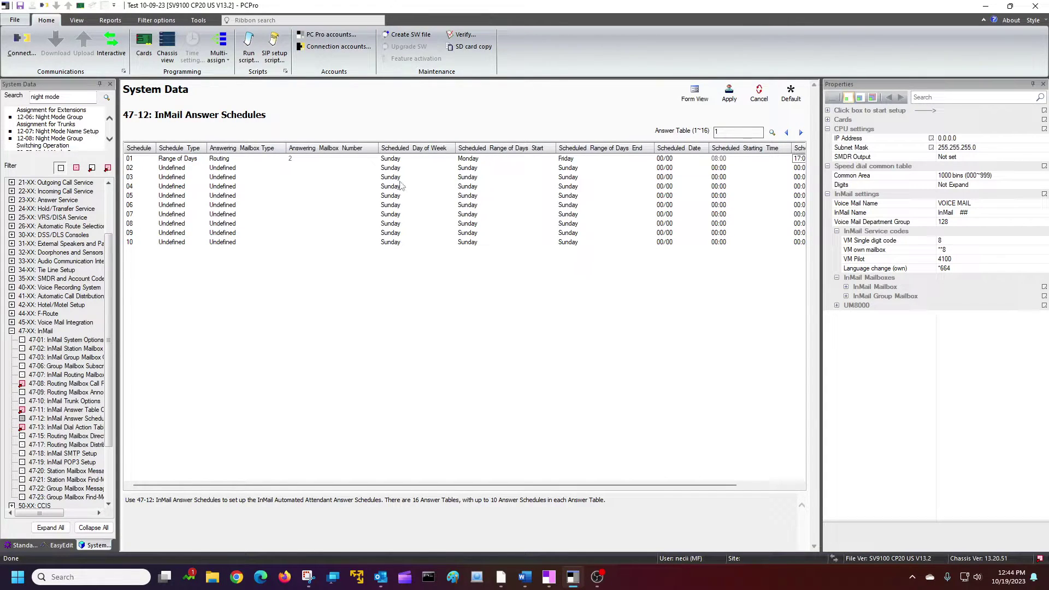
Make schedule 02 a Date schedule for 12/25.
click(192, 168)
click(202, 169)
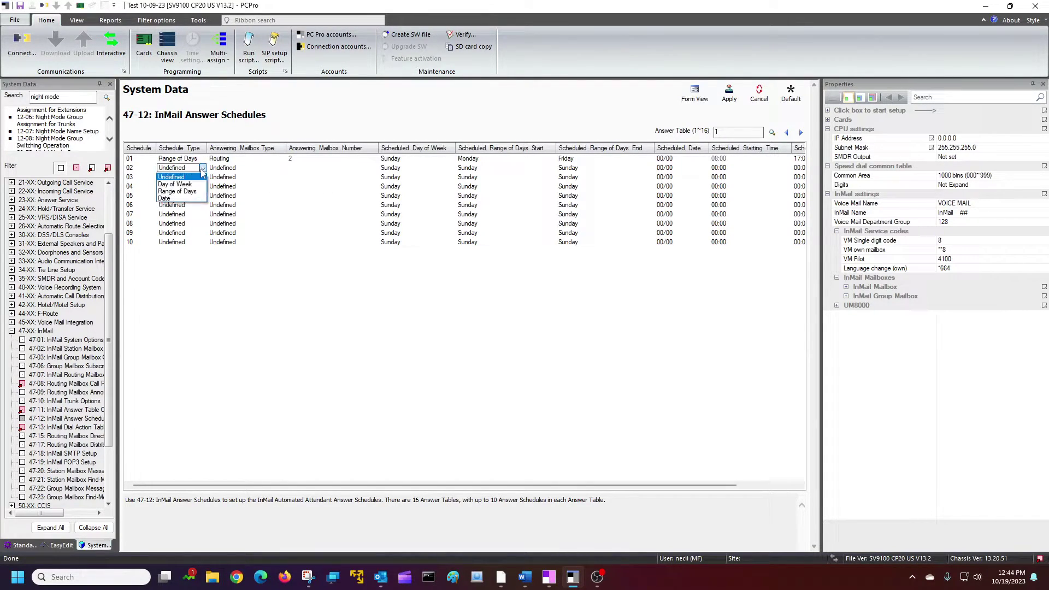
click(189, 198)
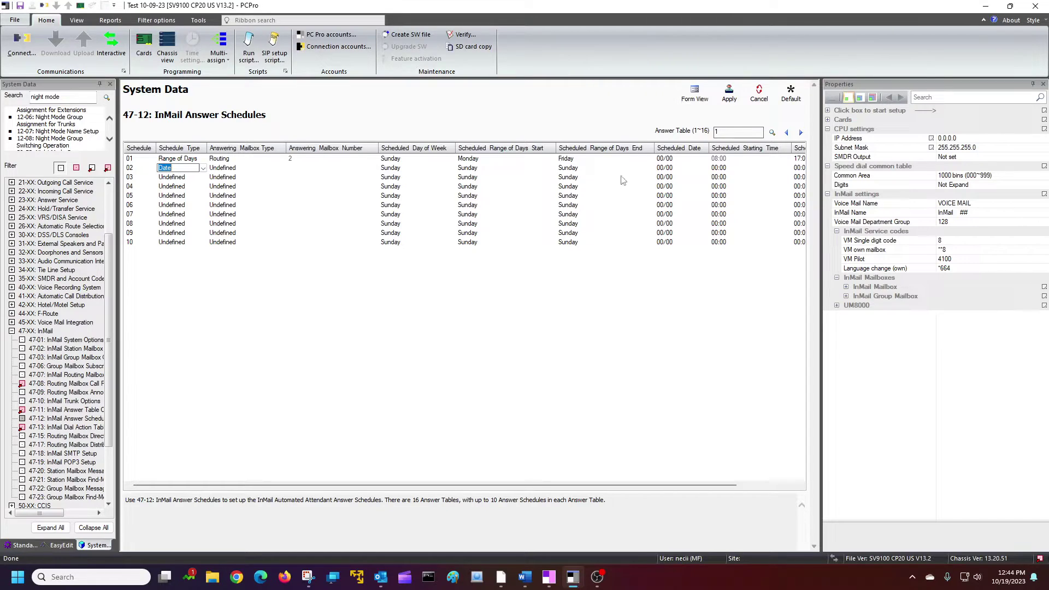
click(679, 169)
drag(675, 167, 643, 167)
text(12/25)
click(675, 322)
drag(588, 485, 644, 489)
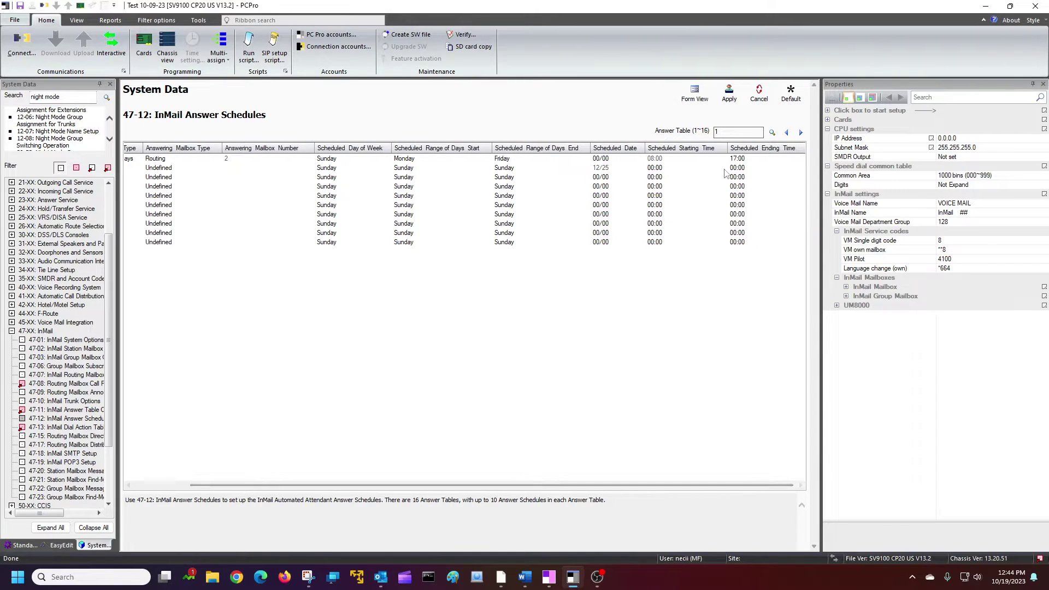
Set schedule 02's ending time to 23:59 and apply the changes.
click(748, 168)
drag(748, 168, 727, 171)
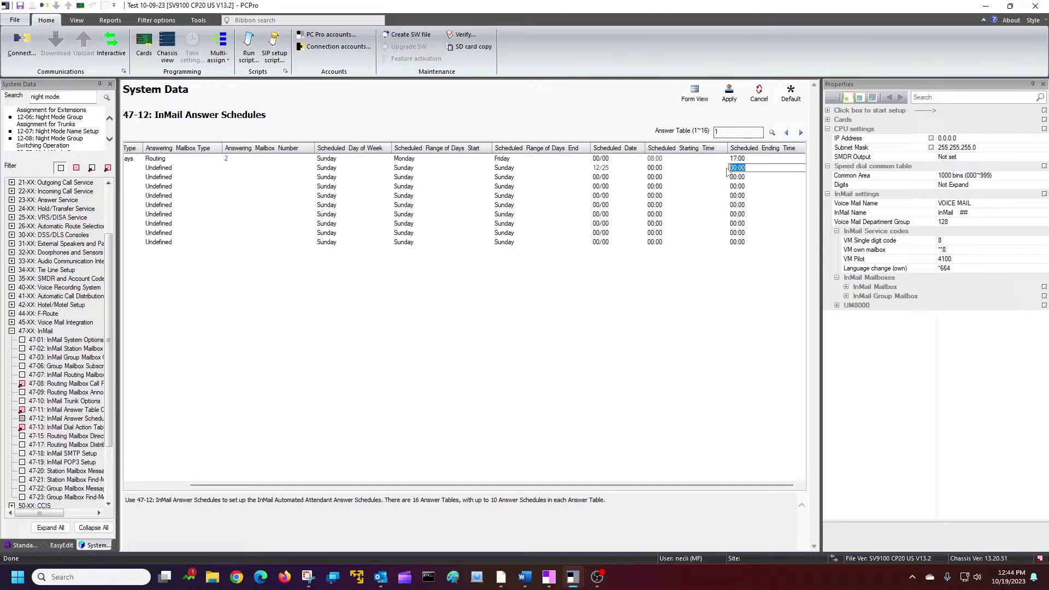
text(223)
text(:59)
key(BackSpace)
key(BackSpace)
key(BackSpace)
key(BackSpace)
key(BackSpace)
key(BackSpace)
text(23:59)
click(729, 97)
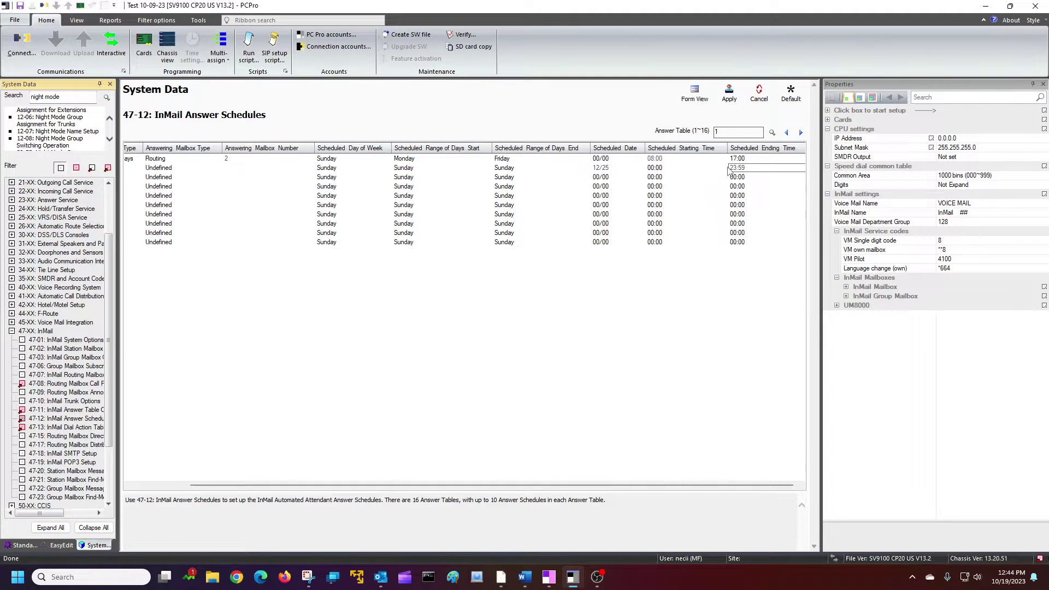
Route schedule 02 to Routing mailbox number 1.
click(199, 168)
click(219, 167)
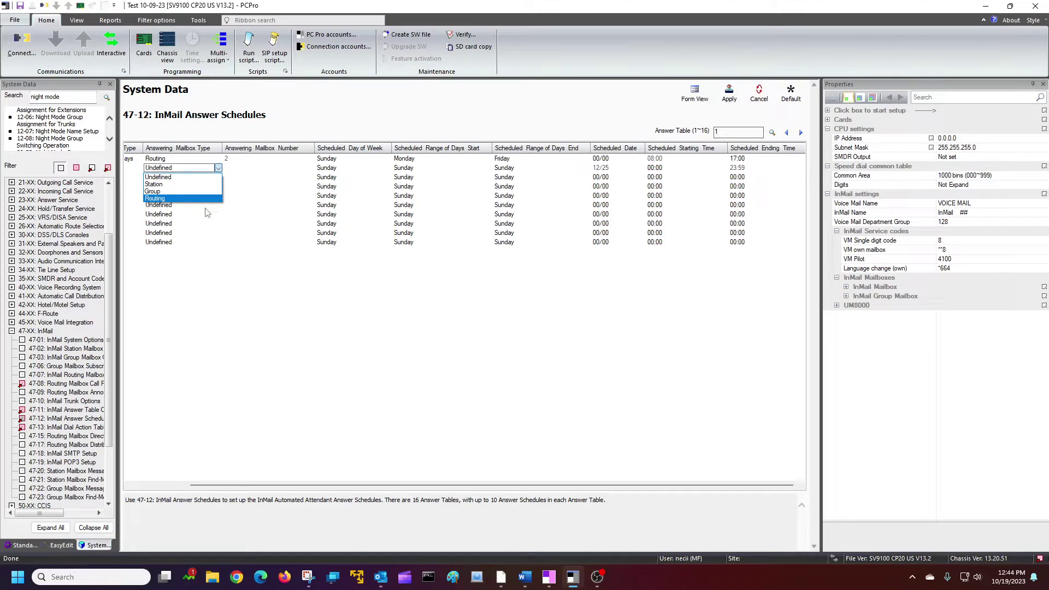
click(209, 201)
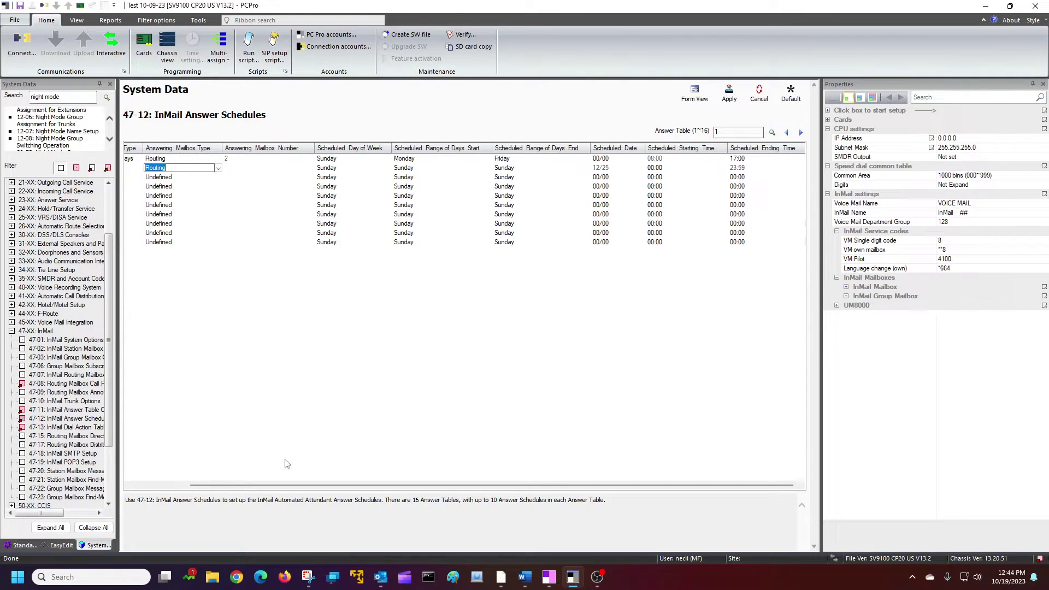
drag(278, 488, 221, 488)
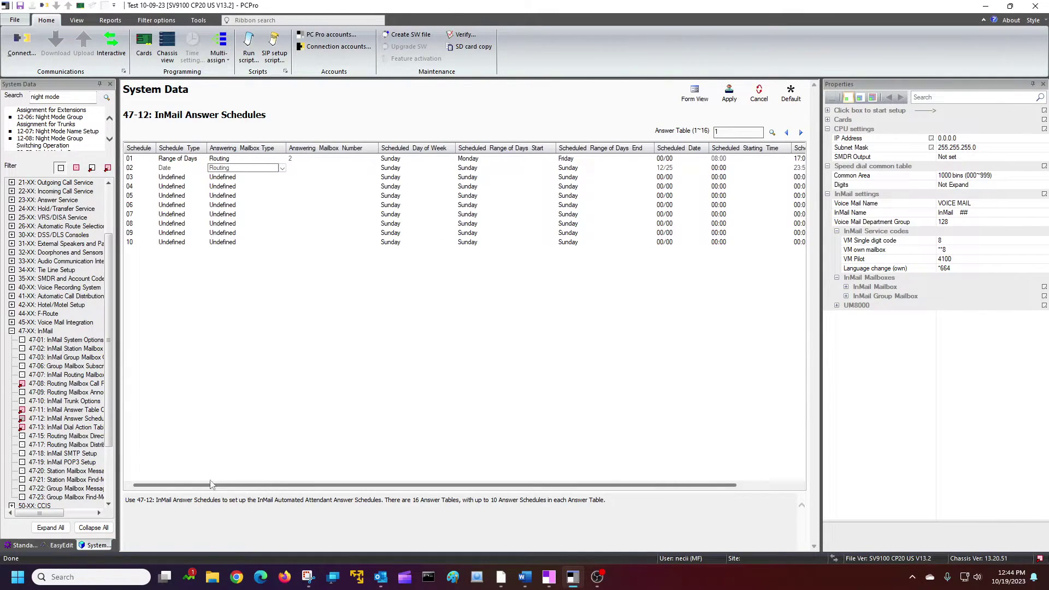
click(294, 169)
text(1)
click(309, 215)
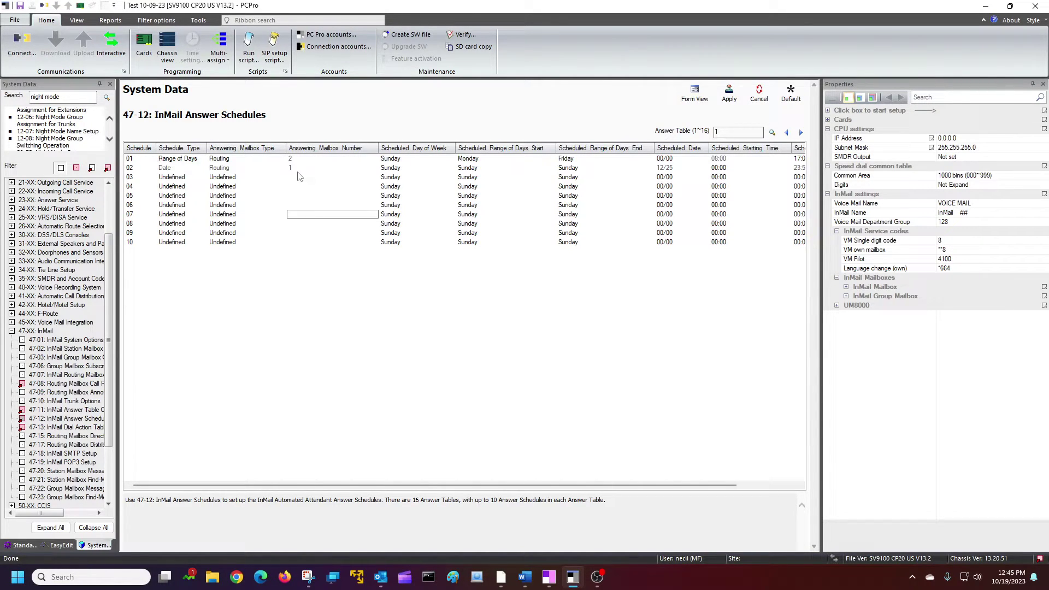
Review schedules 01 and 02's mailbox numbers, then collapse the 47-XX InMail tree section.
click(297, 169)
click(303, 158)
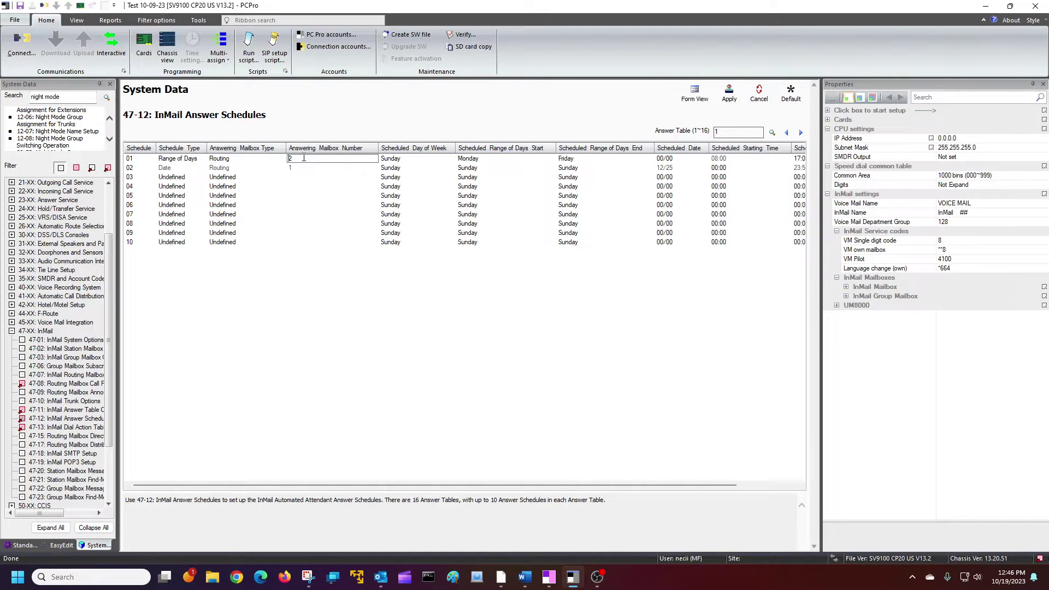
click(308, 291)
click(12, 330)
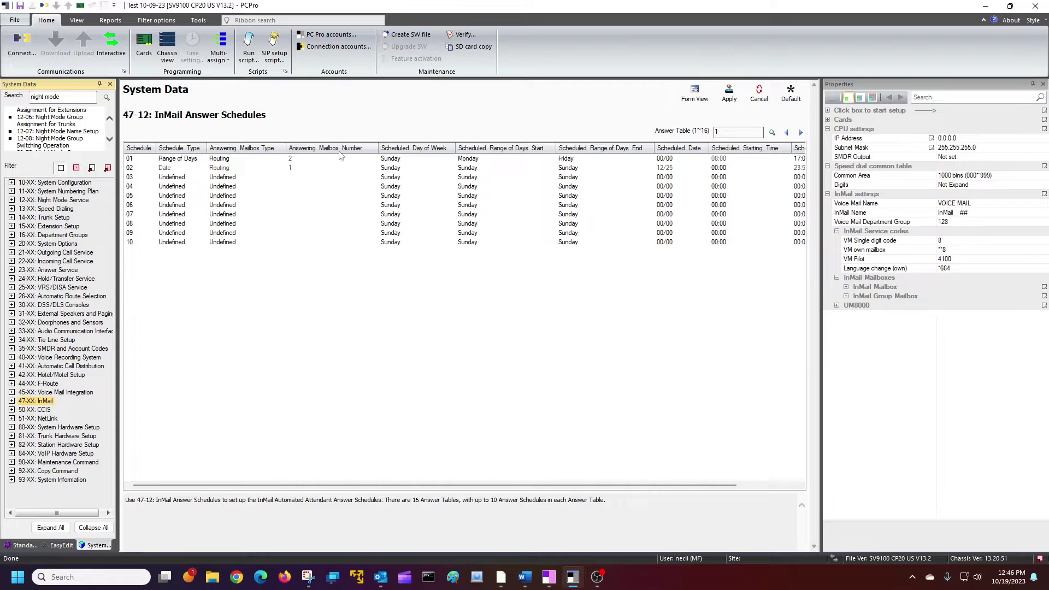
Reset schedule 02's Schedule Type and Answering Mailbox Type to Undefined.
click(186, 168)
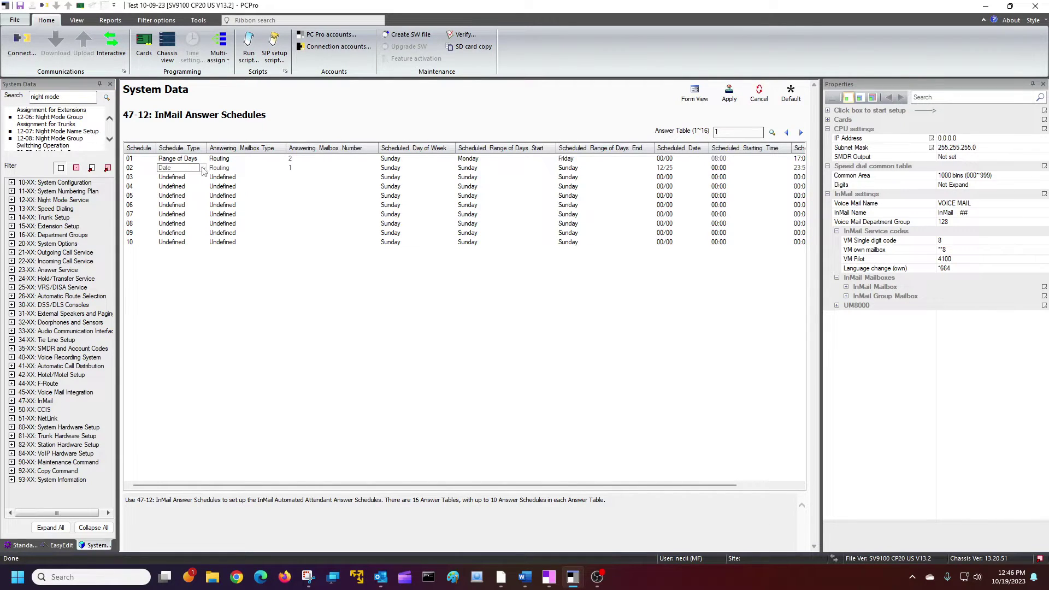
click(202, 168)
click(201, 177)
click(287, 169)
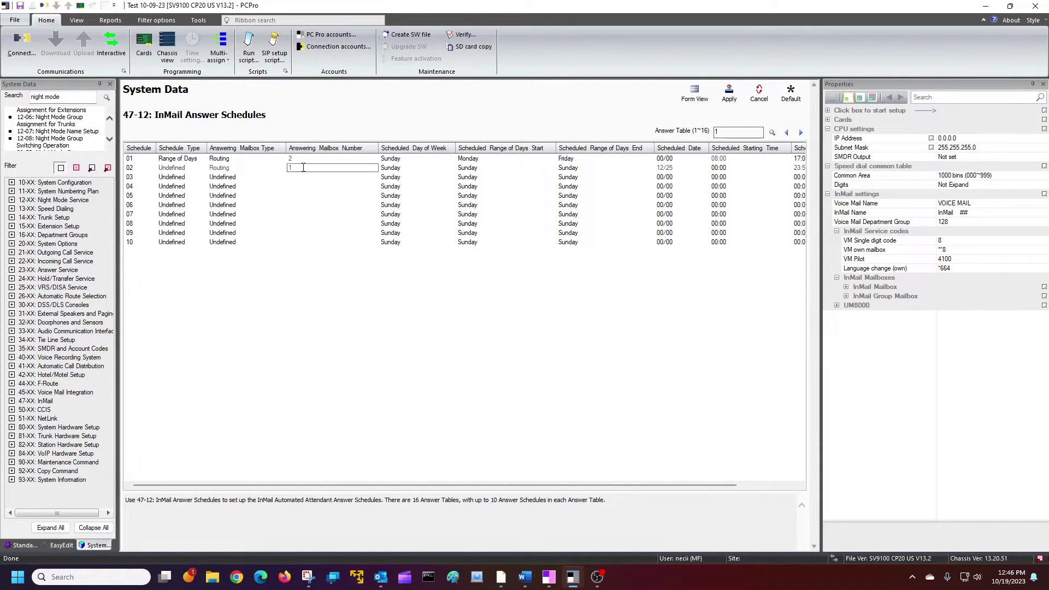
click(289, 264)
click(251, 168)
click(282, 168)
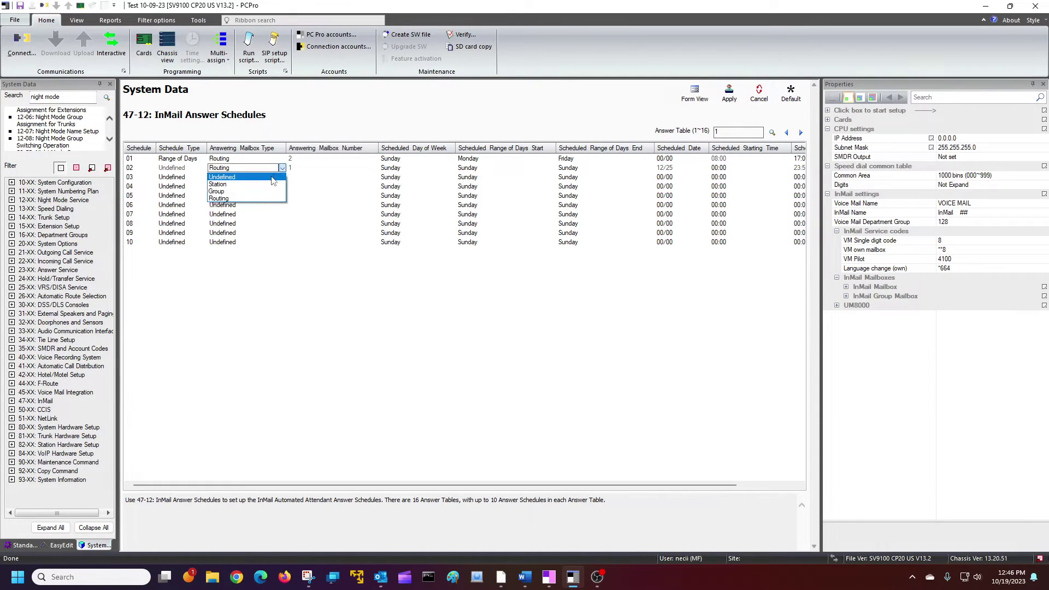
click(273, 178)
click(309, 169)
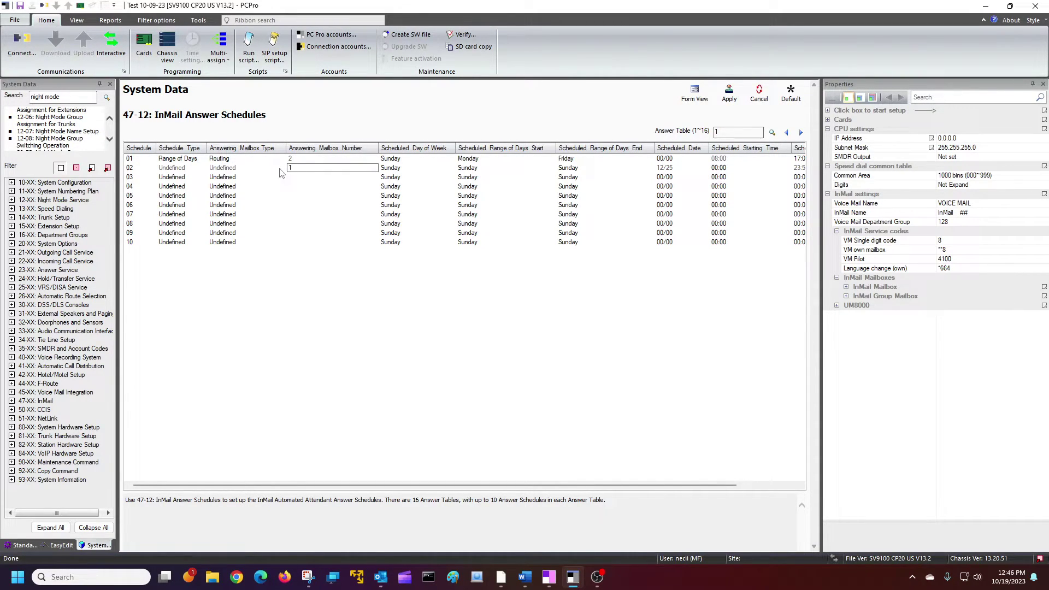
Set schedule 02's Scheduled Date to 00/00 and its Ending Time to 00:00.
click(683, 170)
drag(677, 169, 647, 166)
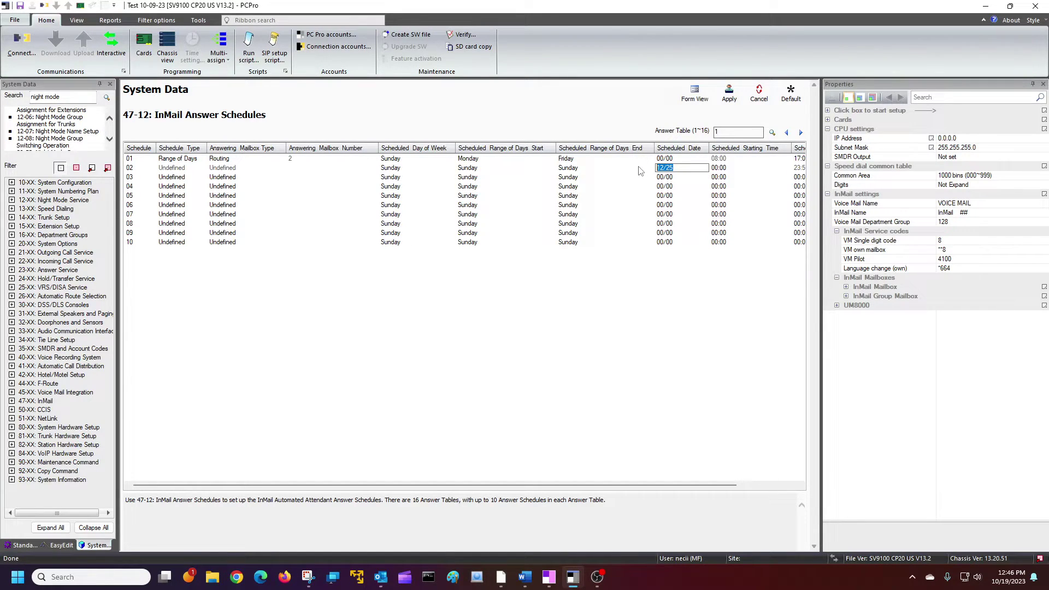
text(00/00)
drag(523, 485, 549, 485)
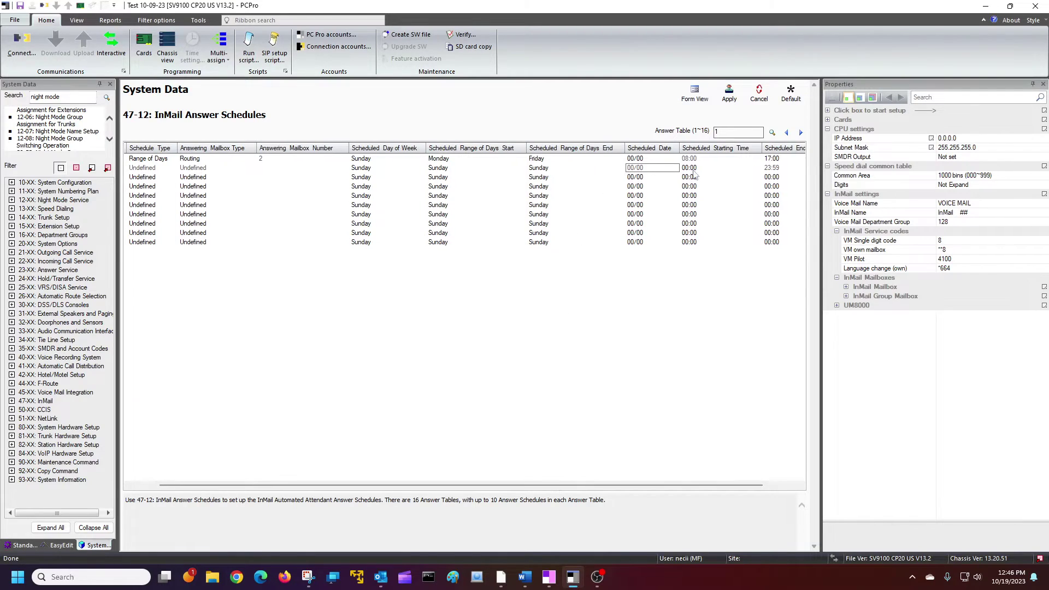
click(781, 169)
text(00:00)
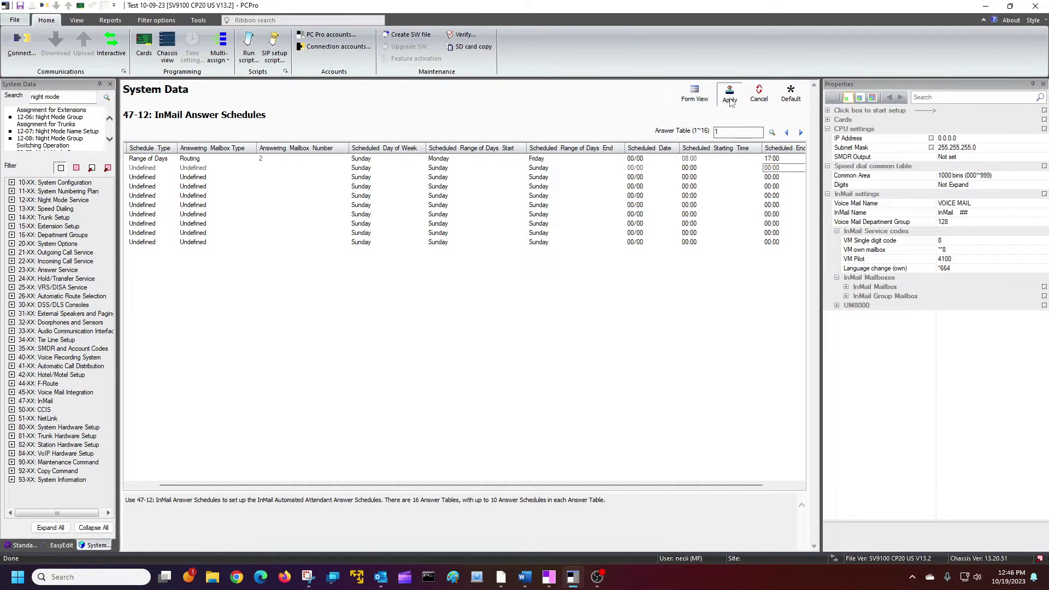
drag(552, 486, 481, 488)
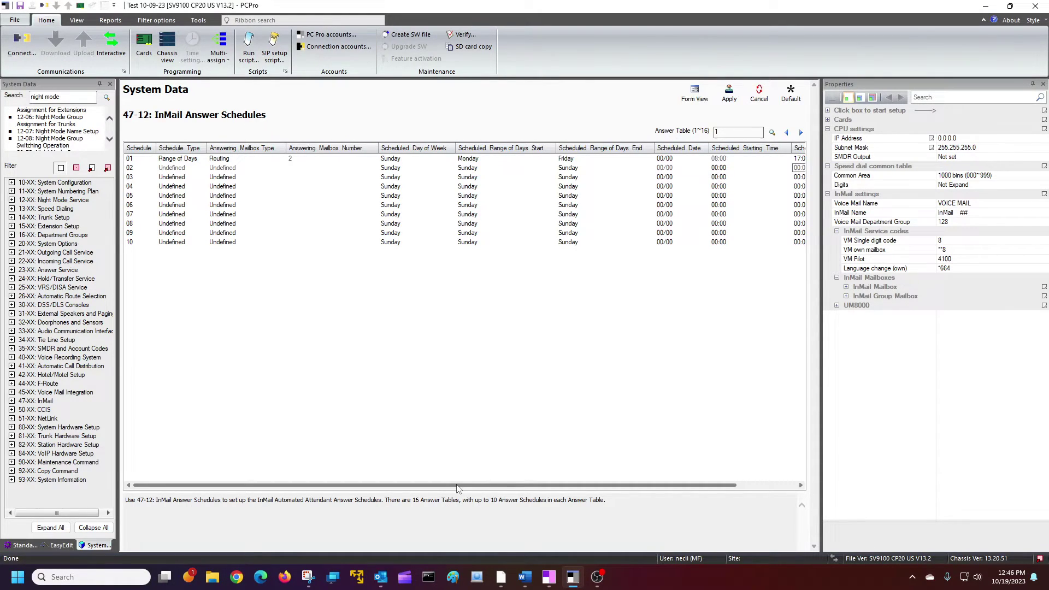
Set schedule 01's answering mailbox number to 1.
click(298, 159)
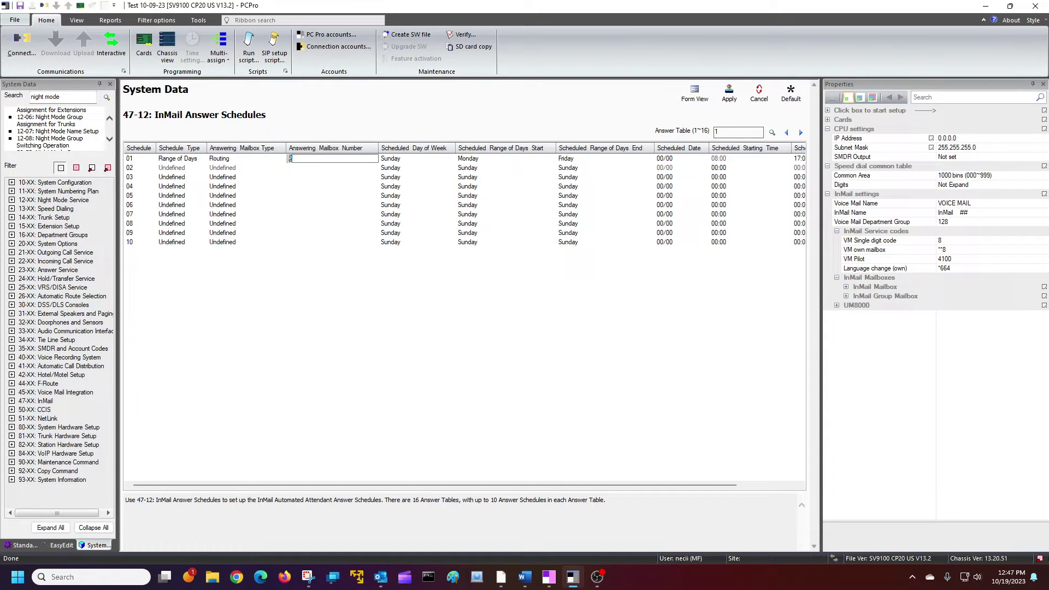
double_click(288, 159)
text(1)
click(345, 311)
Make schedule 01's day range run from Sunday through Saturday.
click(502, 159)
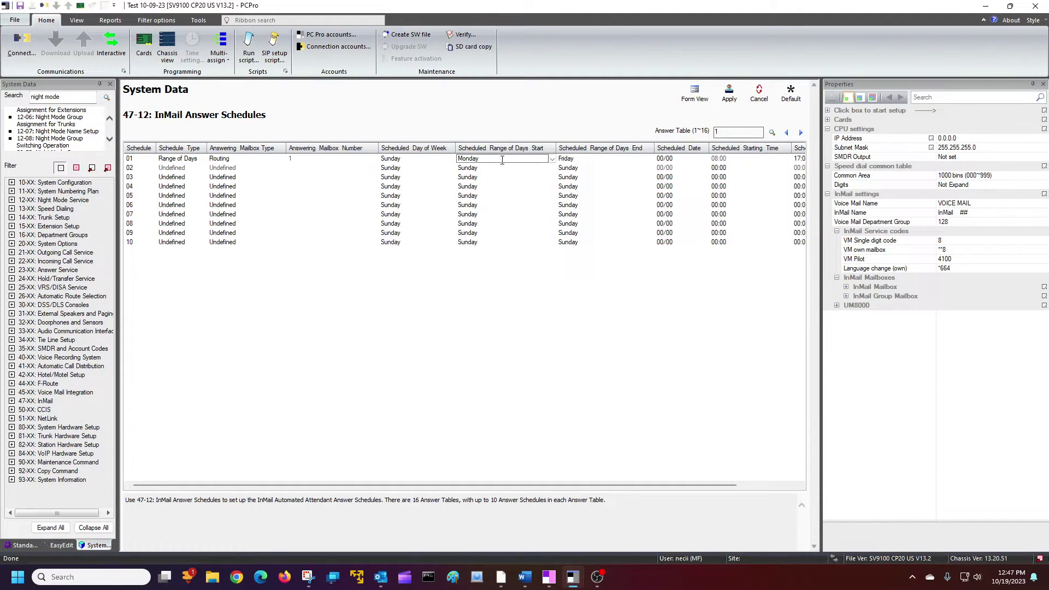
click(551, 159)
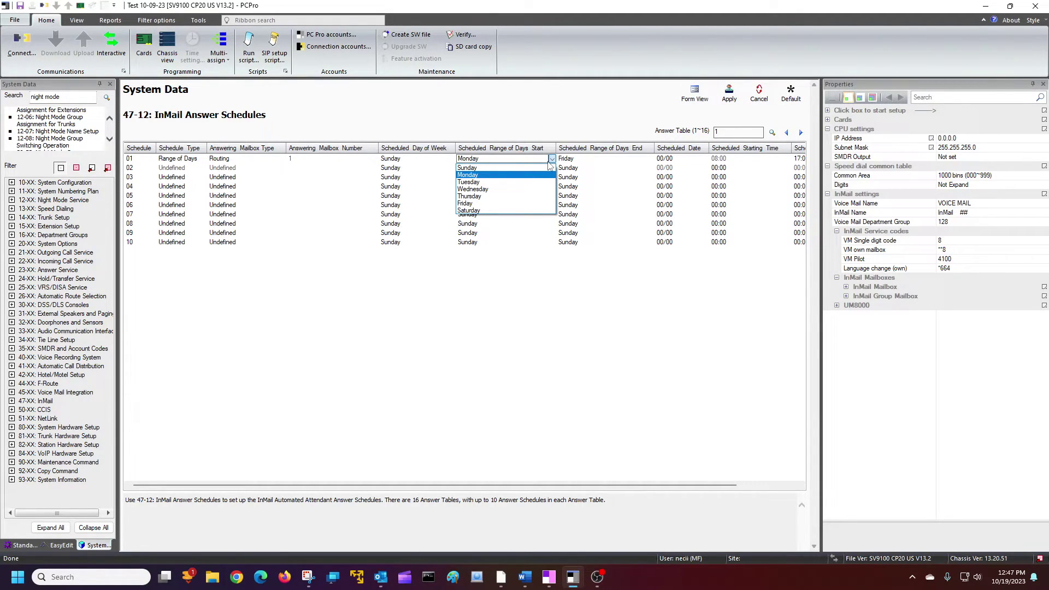
click(502, 168)
click(643, 159)
click(650, 159)
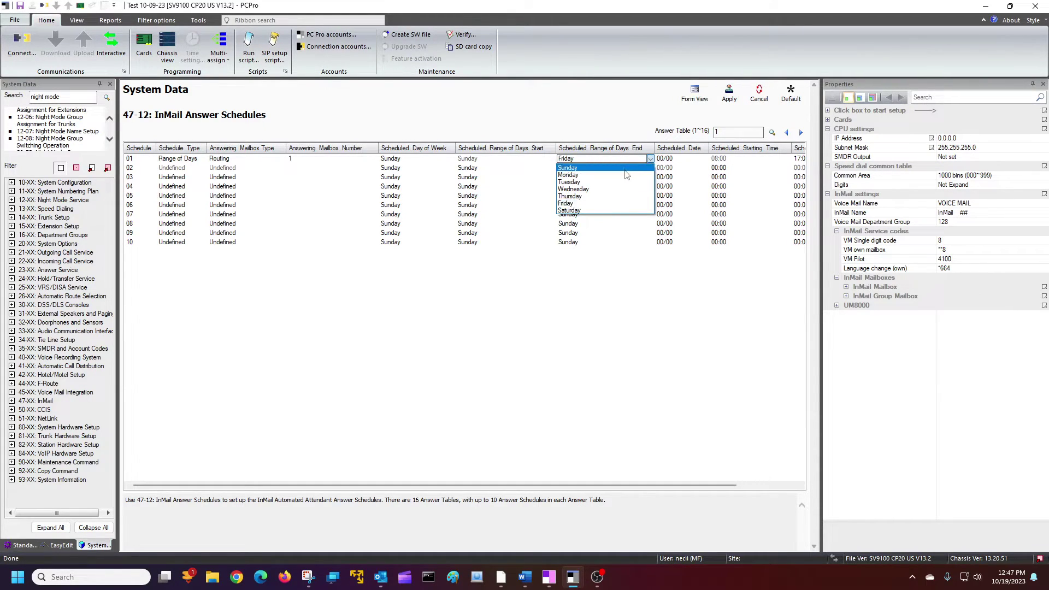
click(624, 169)
click(650, 159)
click(604, 211)
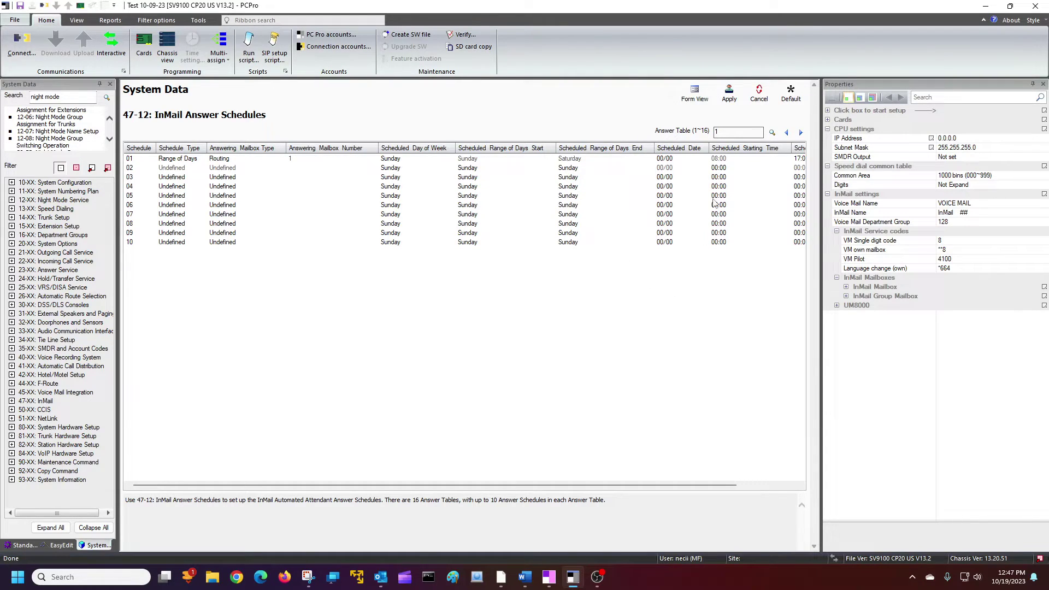
Set schedule 01's starting time to 00:00 and ending time to 23:59, then apply.
click(731, 159)
text(00)
scroll(671, 428, right, 2)
click(751, 159)
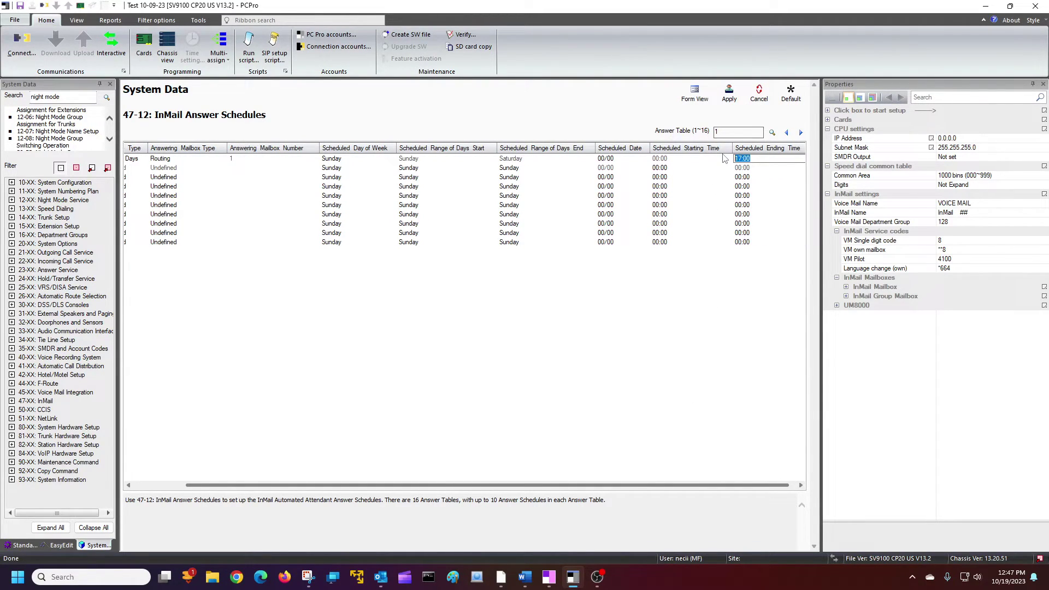
text(23:5)
click(728, 94)
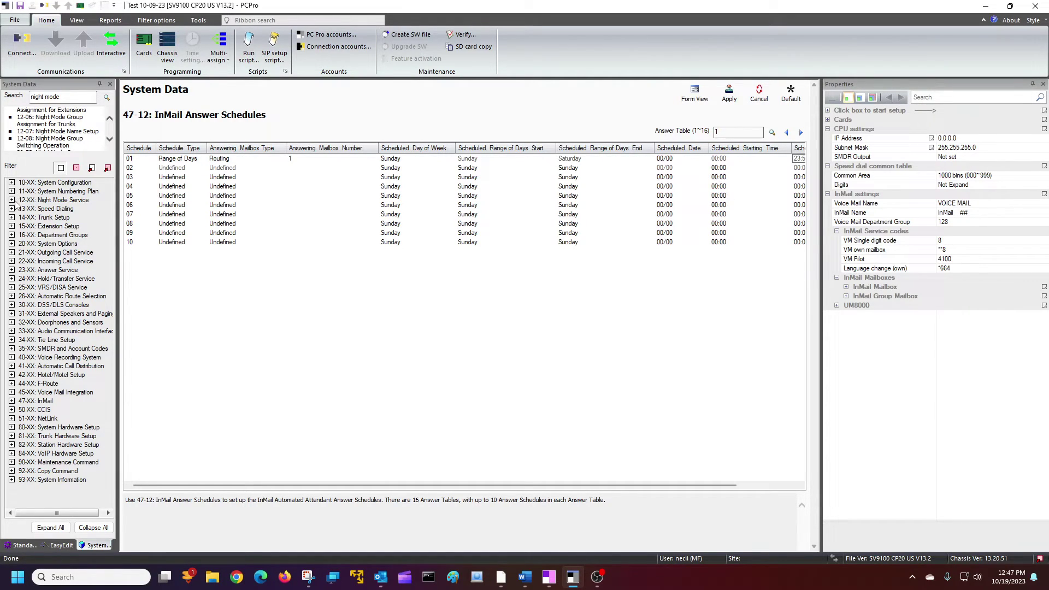
Expand 12-XX: Night Mode Service to list programs 12-01 through 12-08.
click(12, 200)
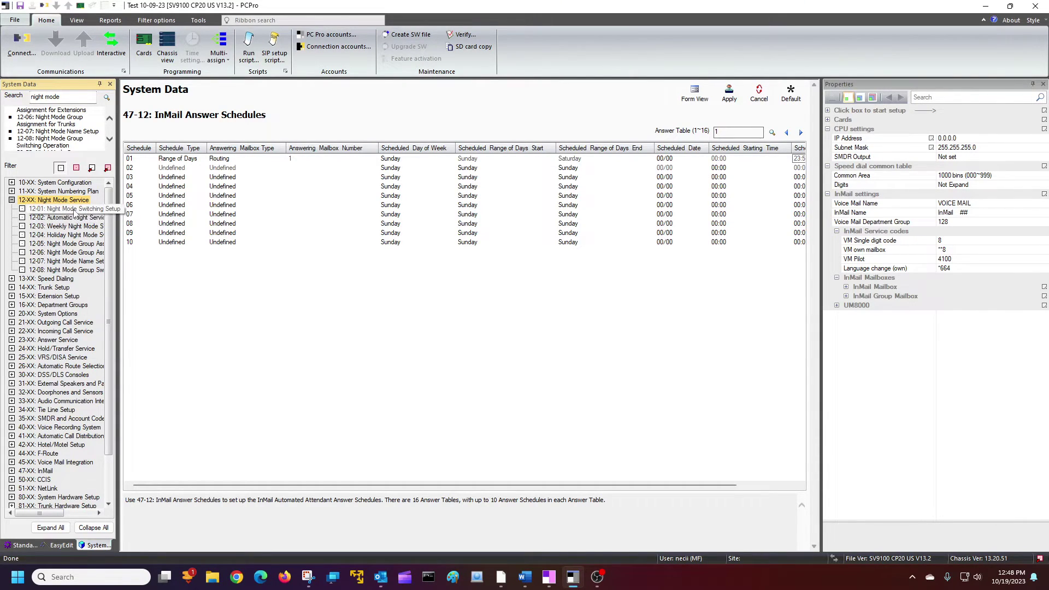
Browse 12-01, 12-05 and 12-06, then view 12-08 Night Mode Group Switching Operation as a form.
click(74, 210)
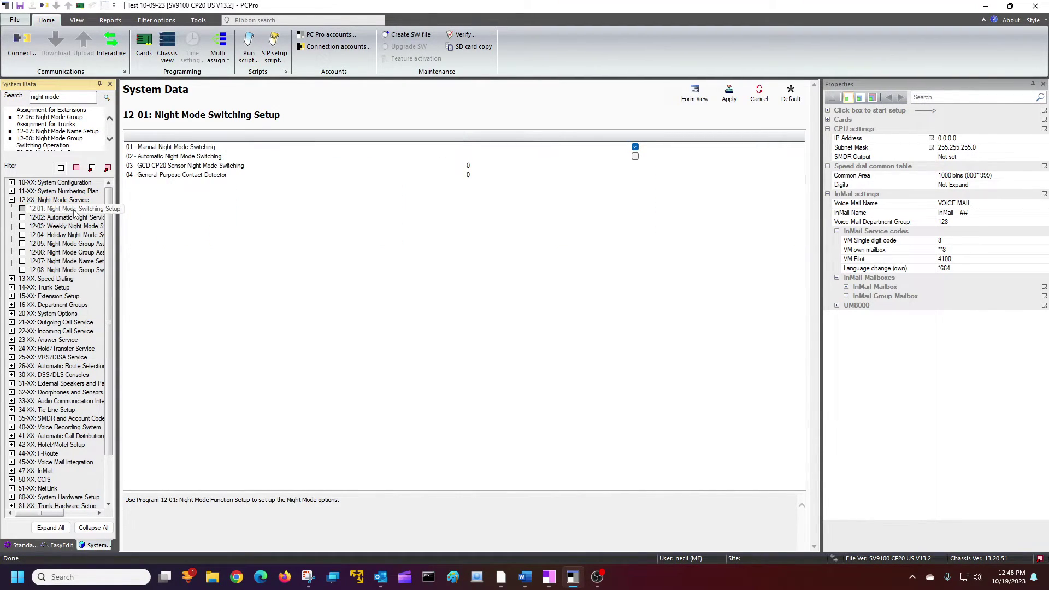
click(81, 245)
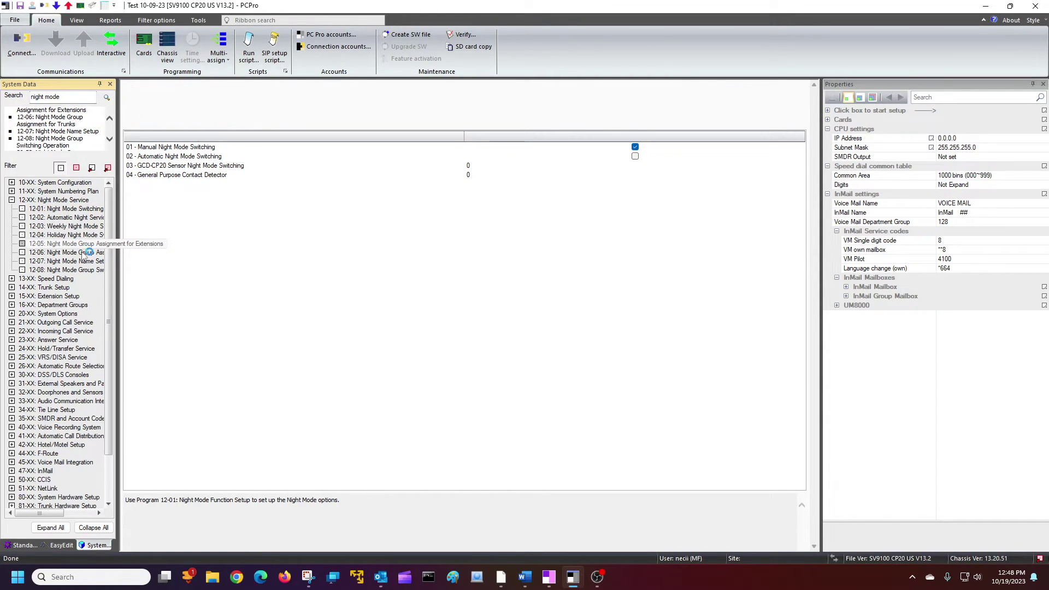
click(83, 255)
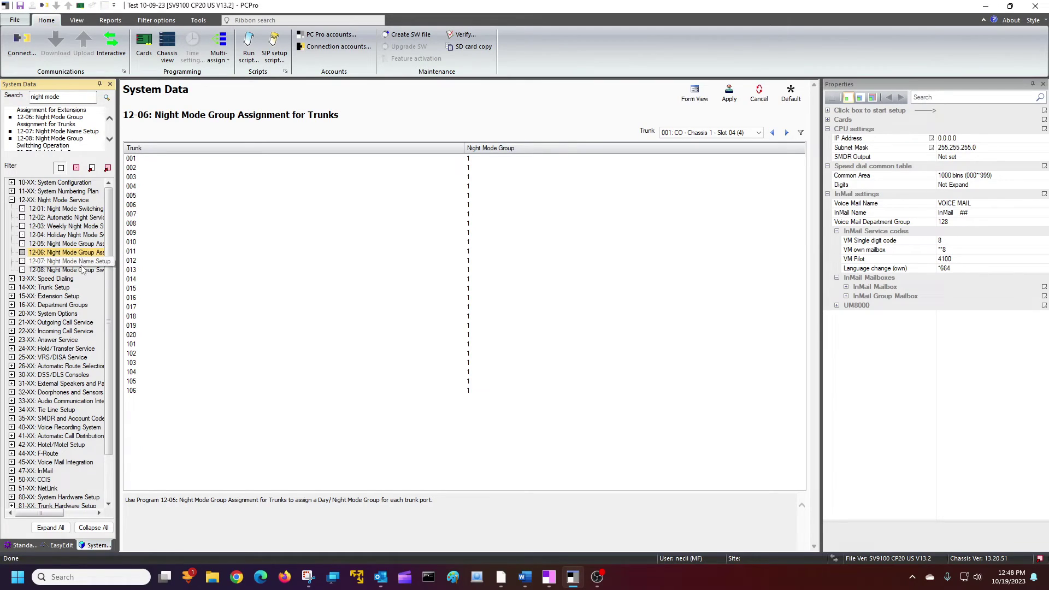
click(81, 271)
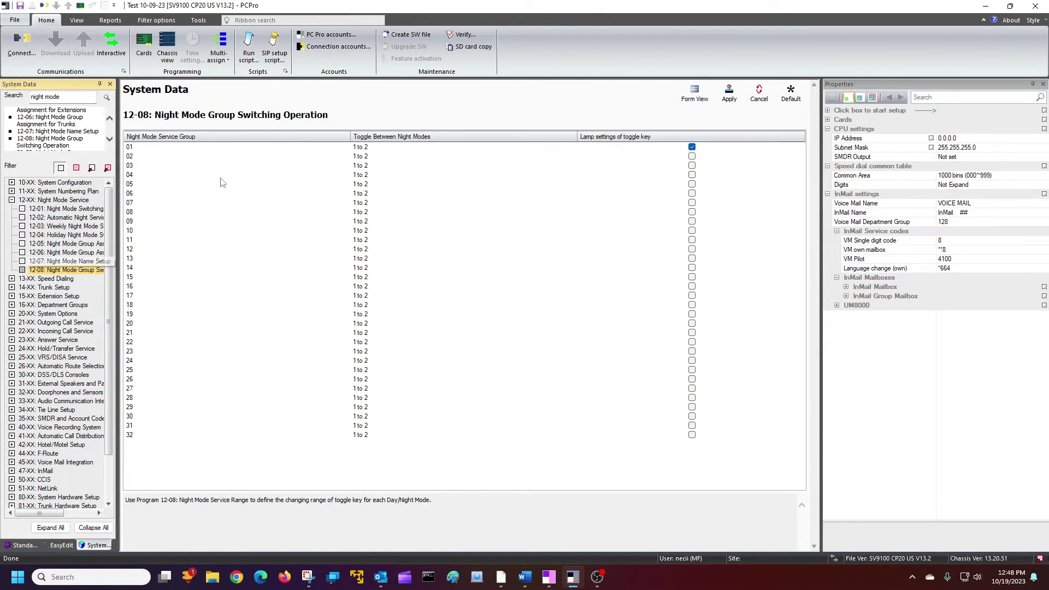
click(704, 101)
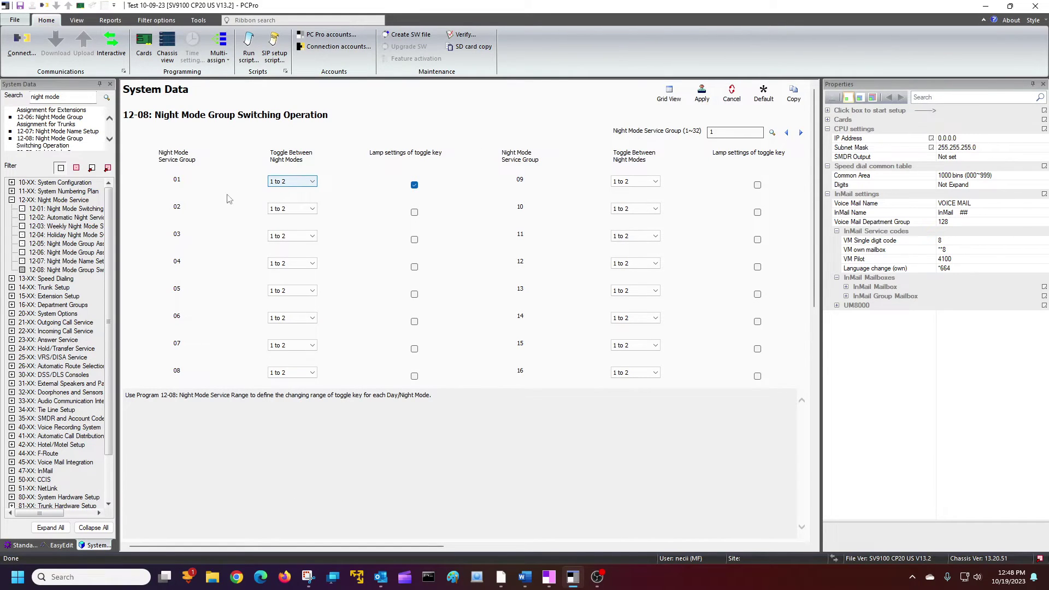
Keep group 01 toggling modes 1 to 2 and turn on its lamp setting.
click(308, 186)
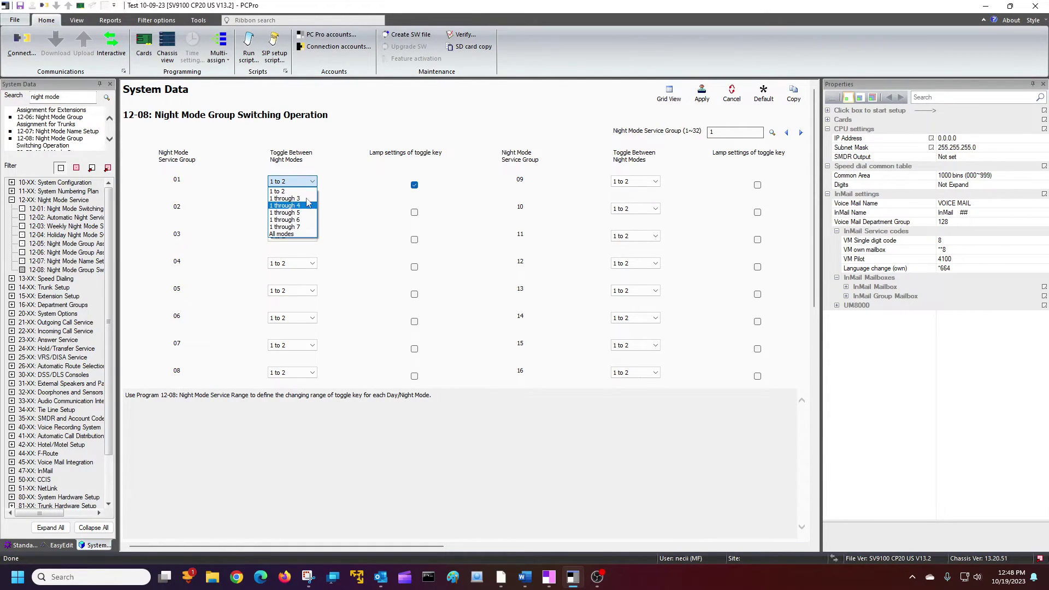
click(304, 187)
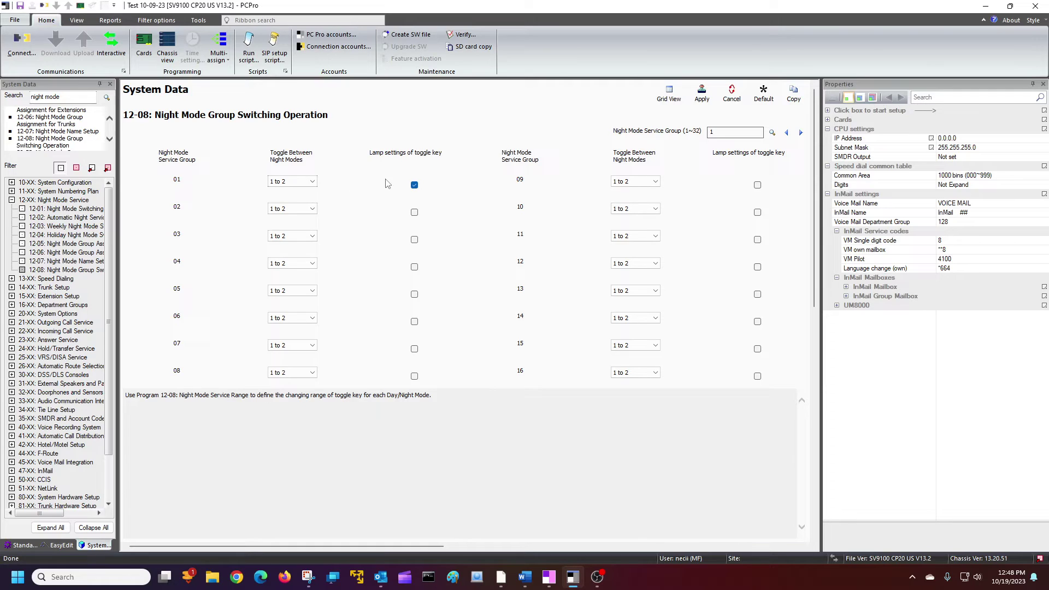
click(414, 186)
click(12, 200)
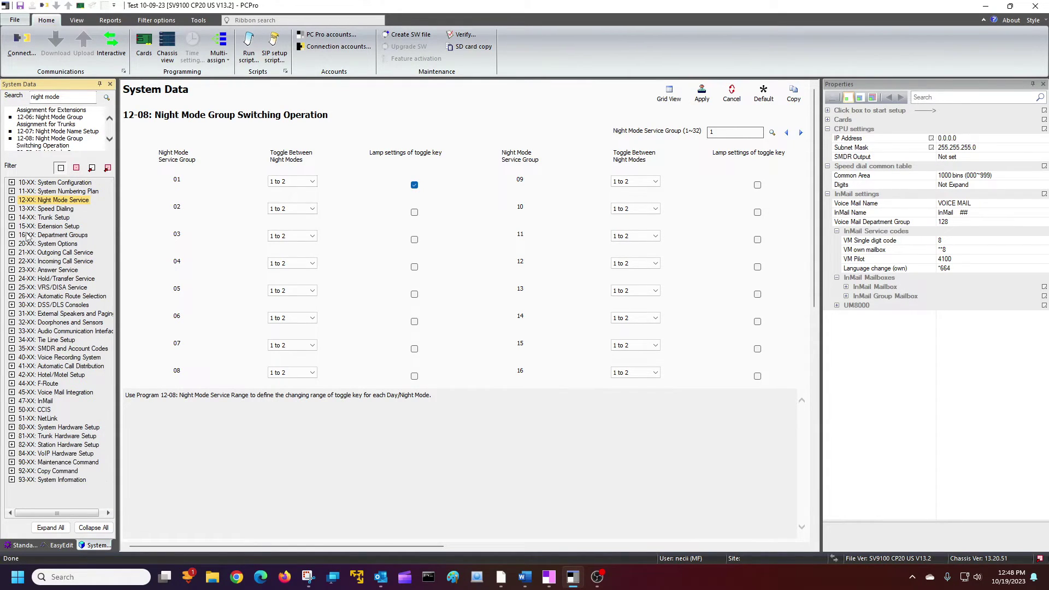
In 15-07, make extension 1101's key 12 a Night Mode Switching key toggling per 12-08, and apply.
click(11, 226)
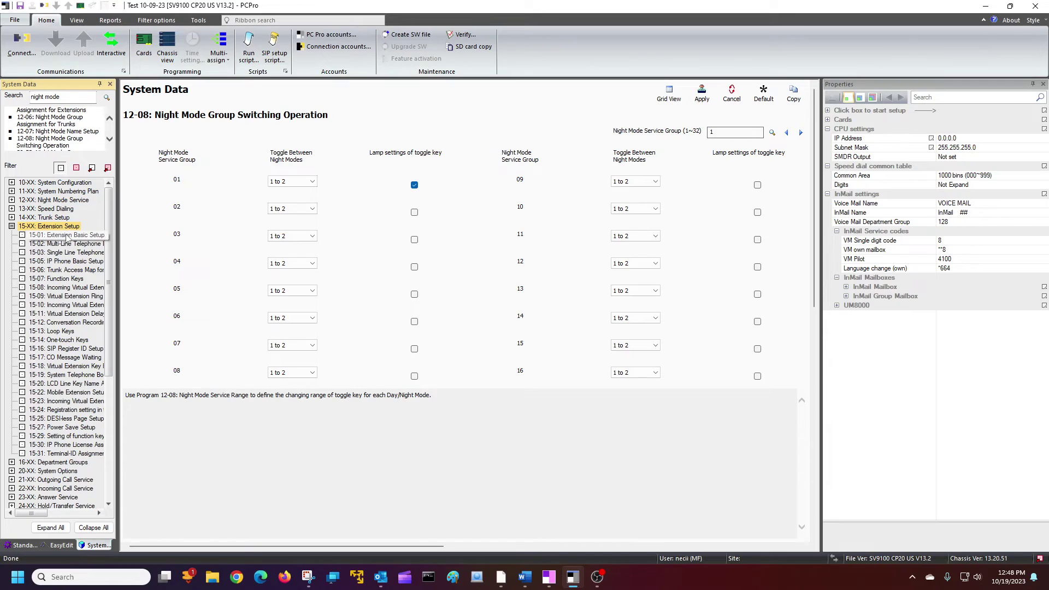
click(63, 279)
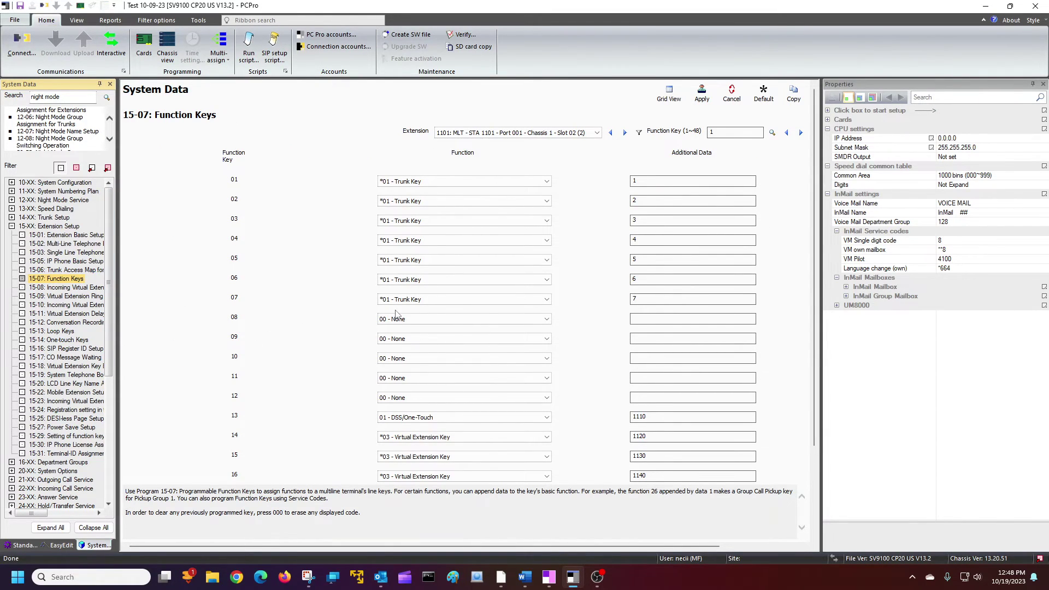
click(543, 399)
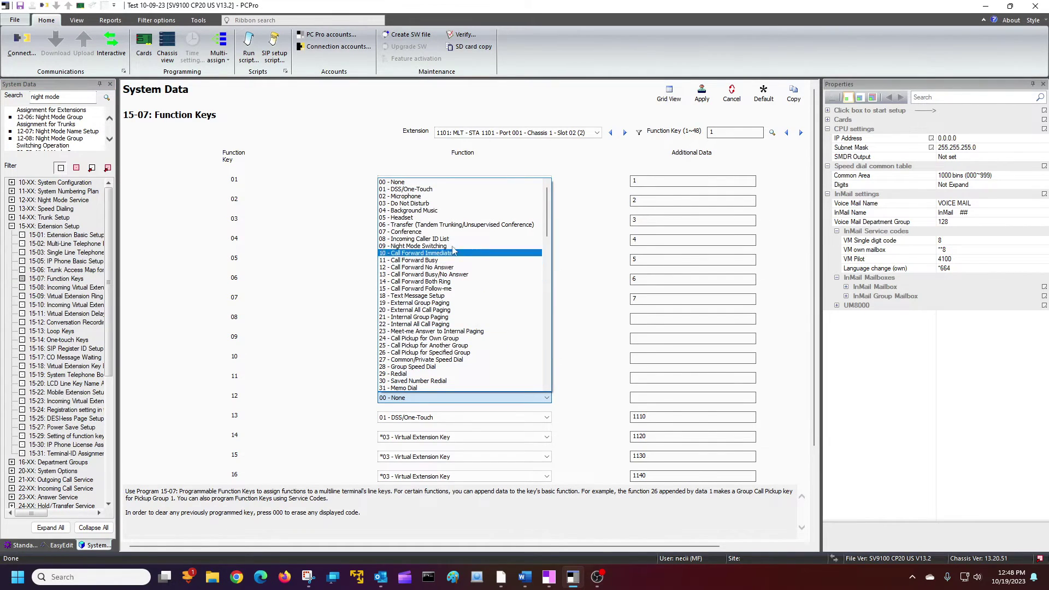
click(434, 246)
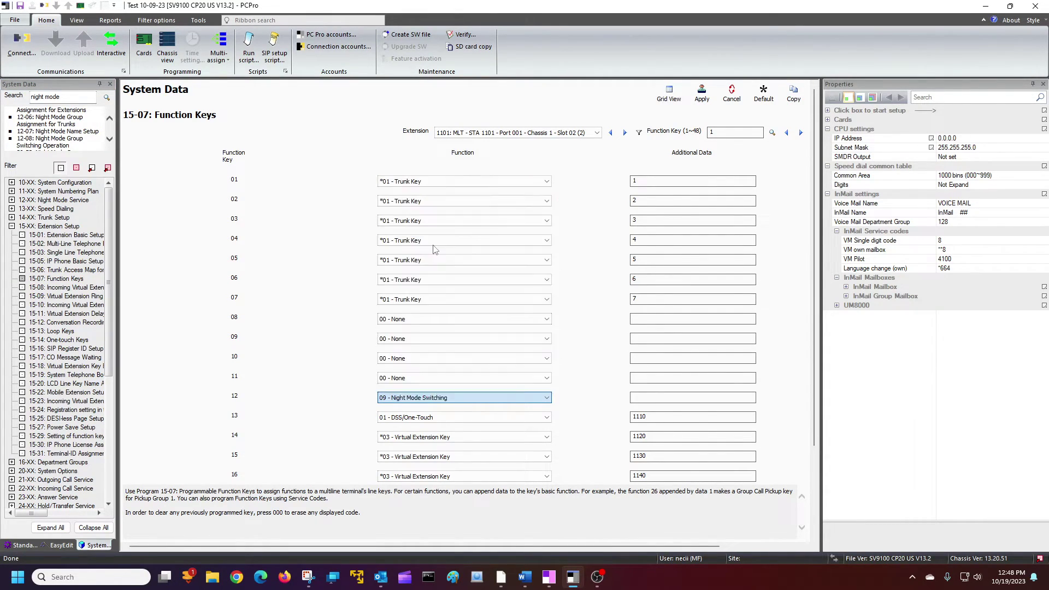
click(563, 318)
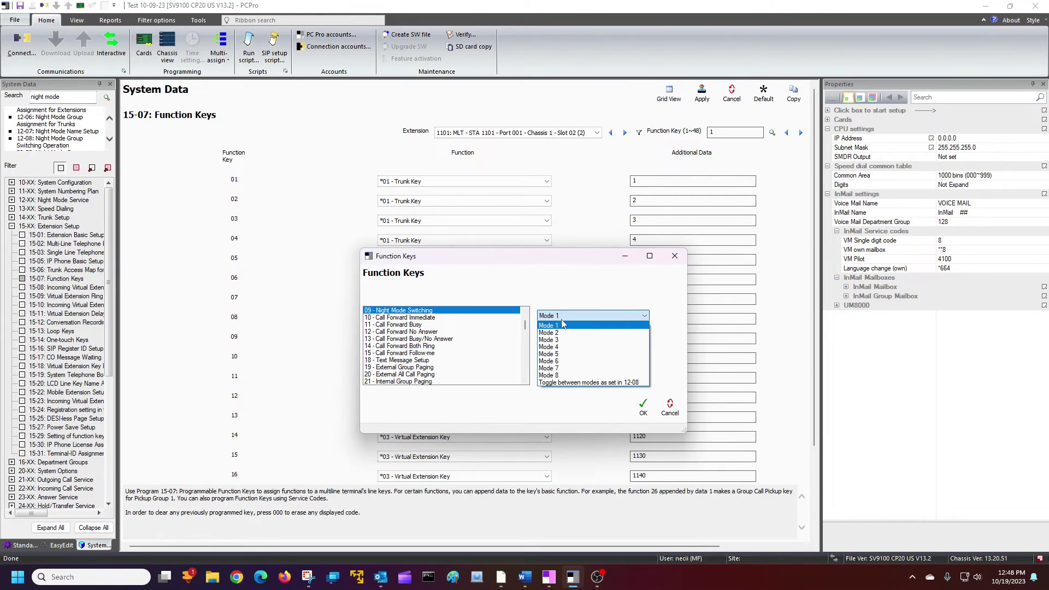
click(560, 382)
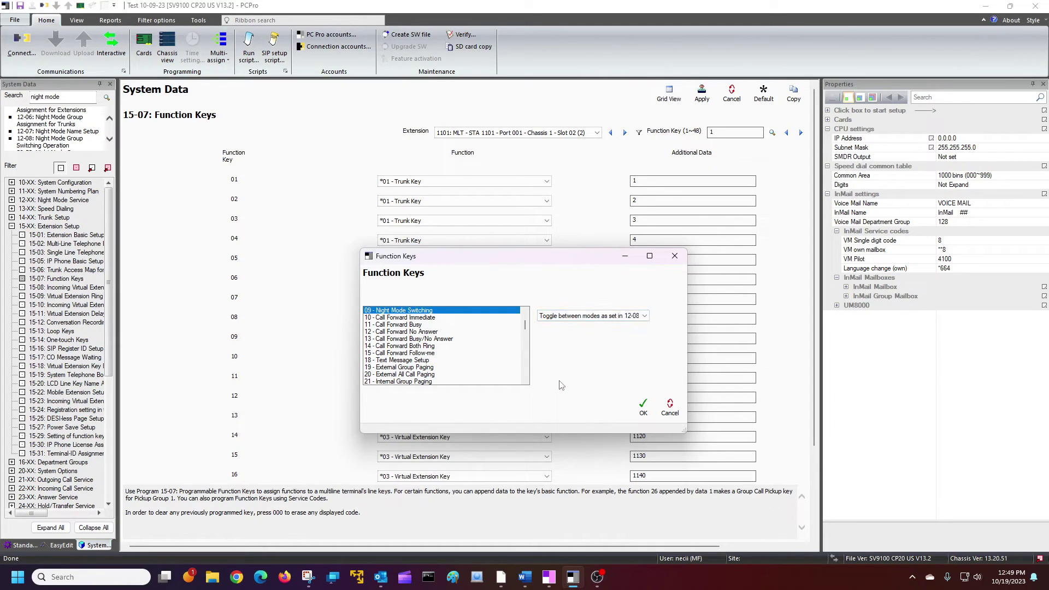
click(643, 407)
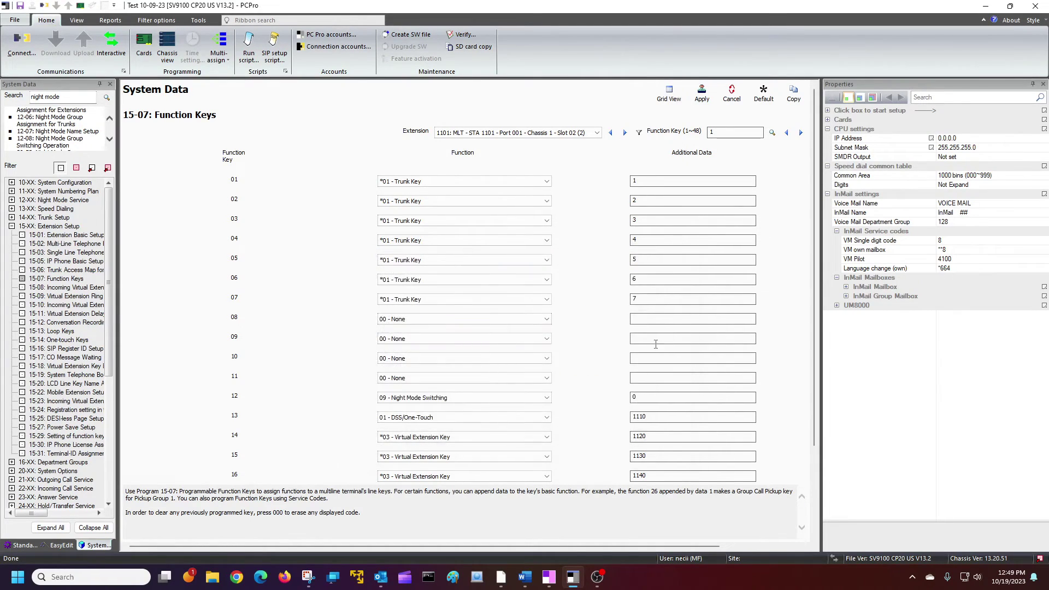
click(702, 103)
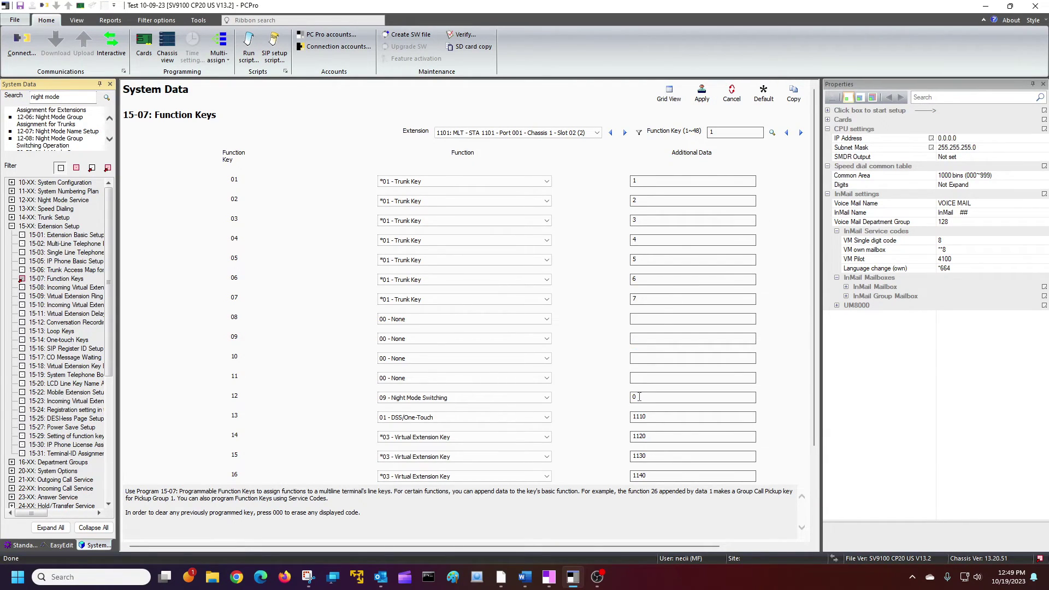
mouse_move(639, 397)
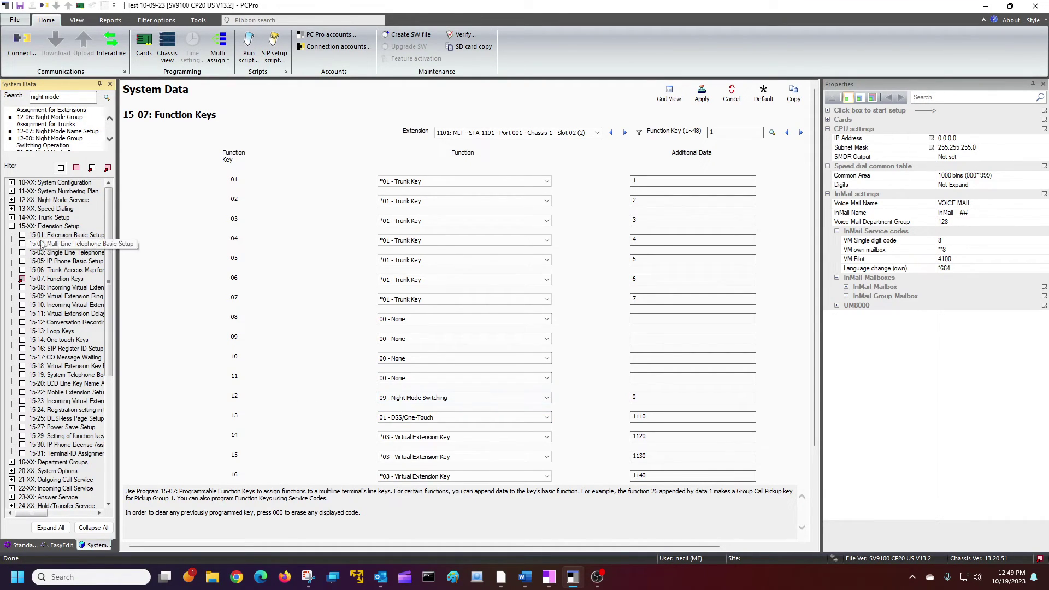
click(12, 226)
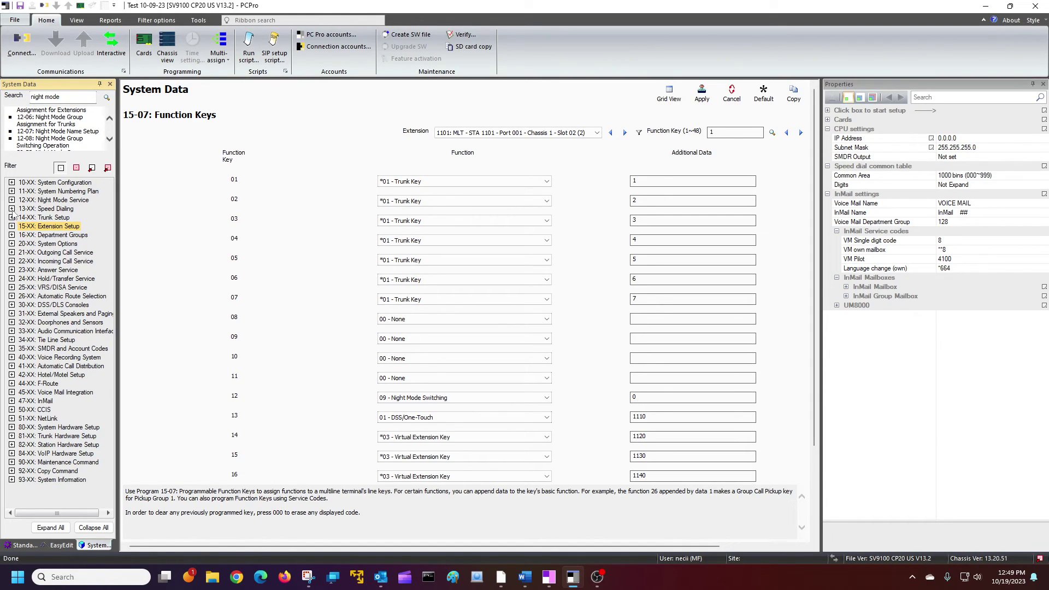
Open 22-05 Incoming Trunk Ring Group Assignment and select trunk 004's Mode 1 ring group.
click(12, 263)
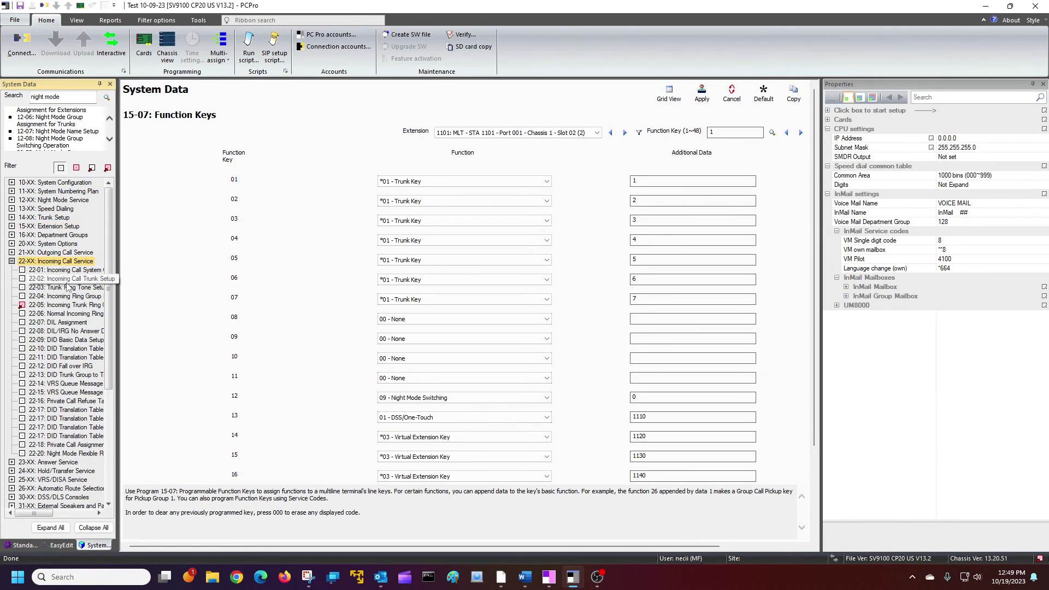
click(68, 305)
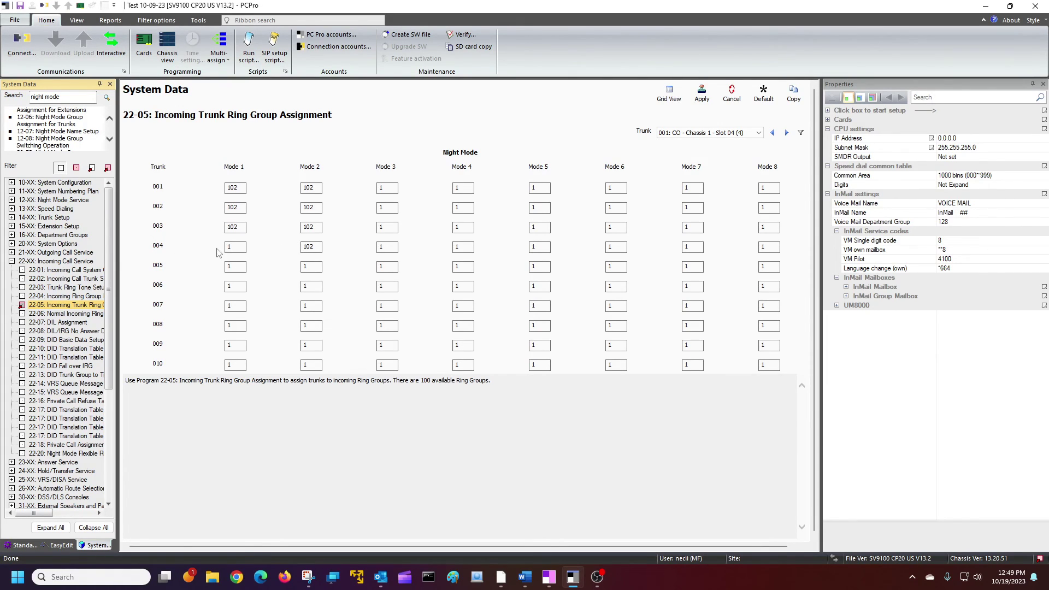
click(241, 248)
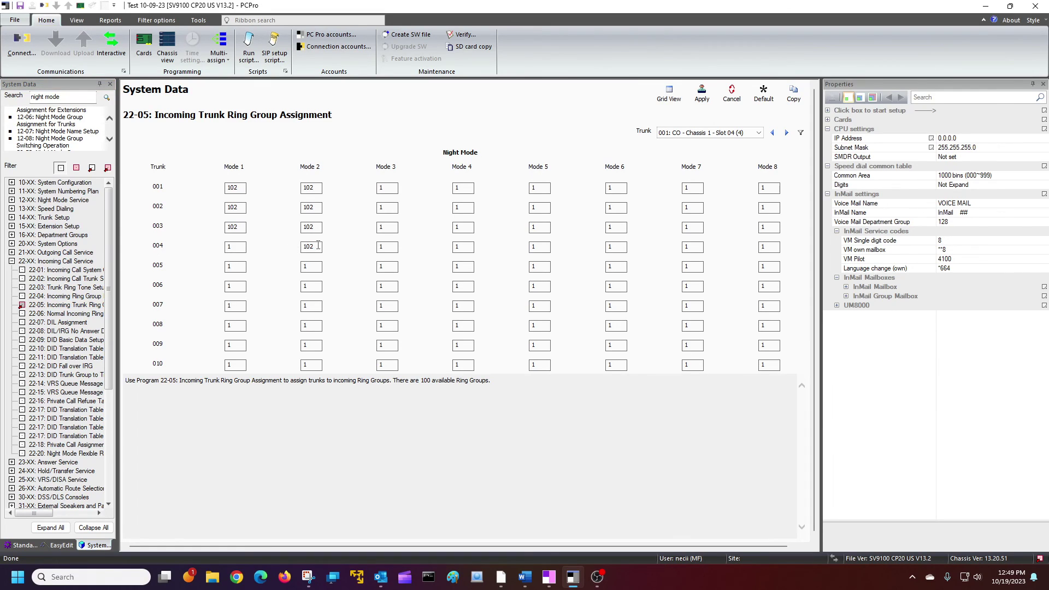